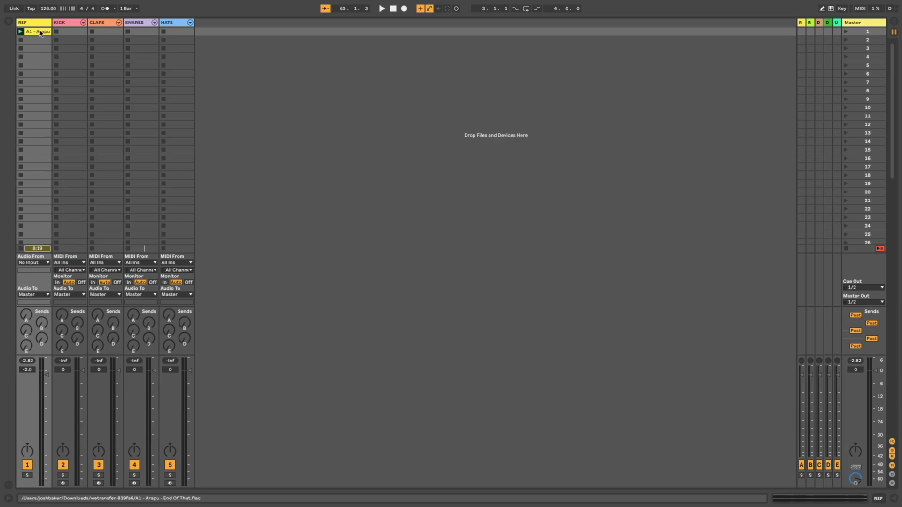
# - Open the REF clip's waveform and extend its loop region to 8 bars starting at 1.1.1
pyautogui.doubleClick(40, 32)
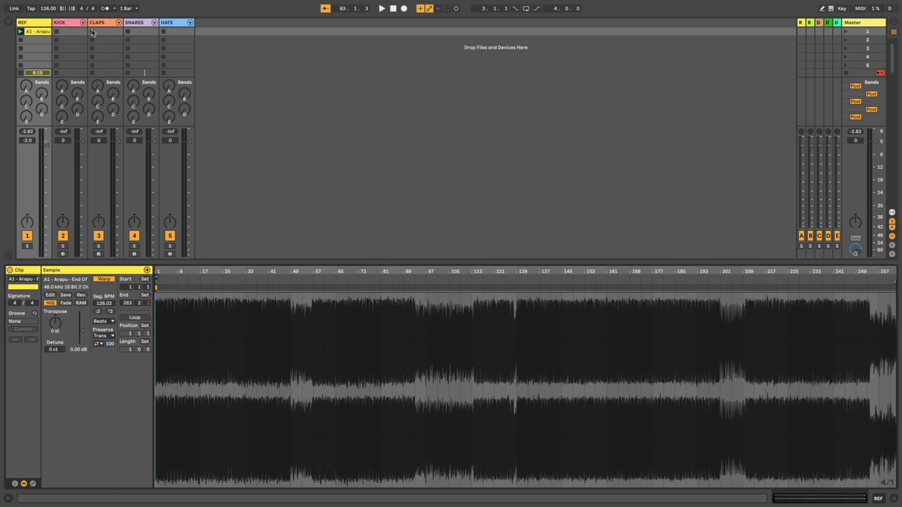
pyautogui.scroll(-1, 80, 45)
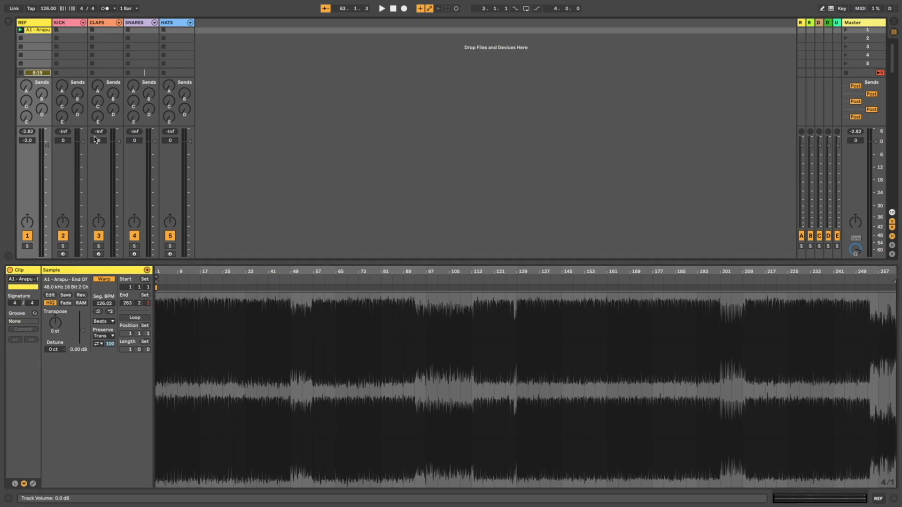
pyautogui.click(157, 312)
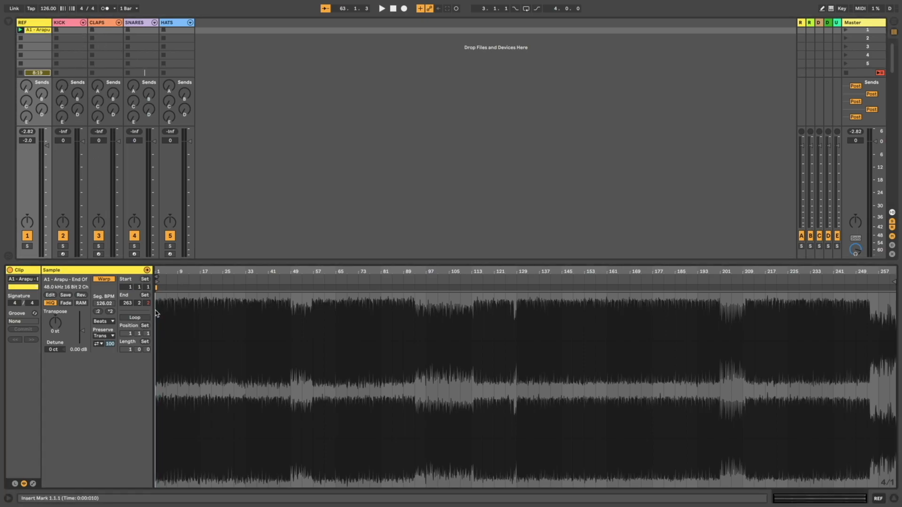
pyautogui.press('+')
pyautogui.press('+')
pyautogui.press('+')
pyautogui.press('+')
pyautogui.press('+')
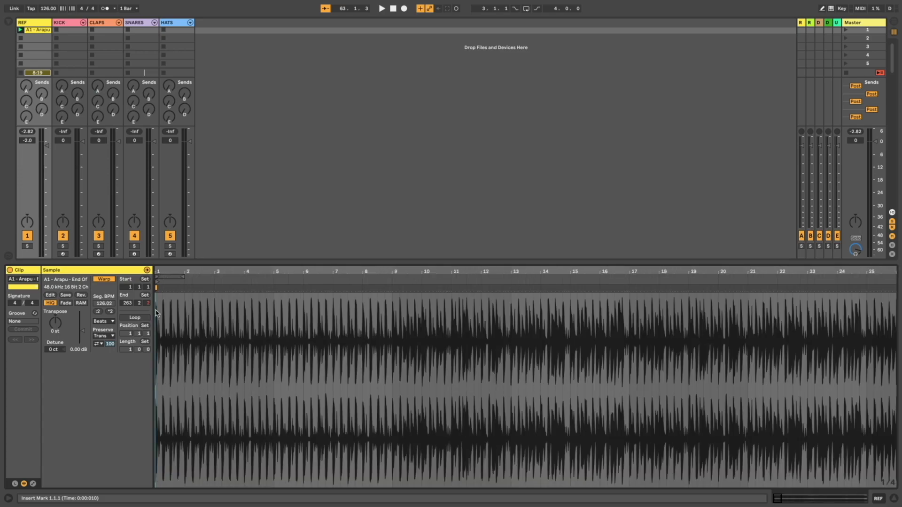
pyautogui.moveTo(182, 277); pyautogui.dragTo(360, 276)
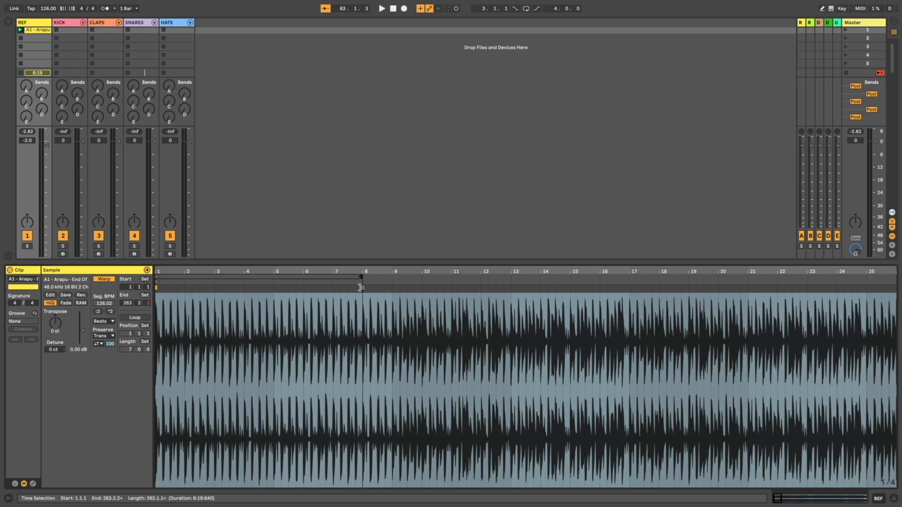
pyautogui.moveTo(358, 277); pyautogui.dragTo(392, 279)
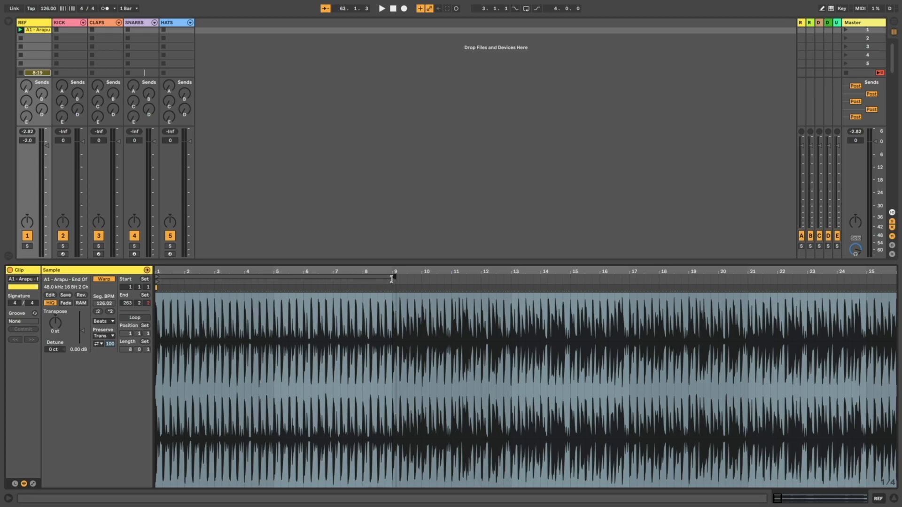
# - Add a warp marker at the kick transient just before bar 9 and align it with 9.1.1
pyautogui.click(391, 307)
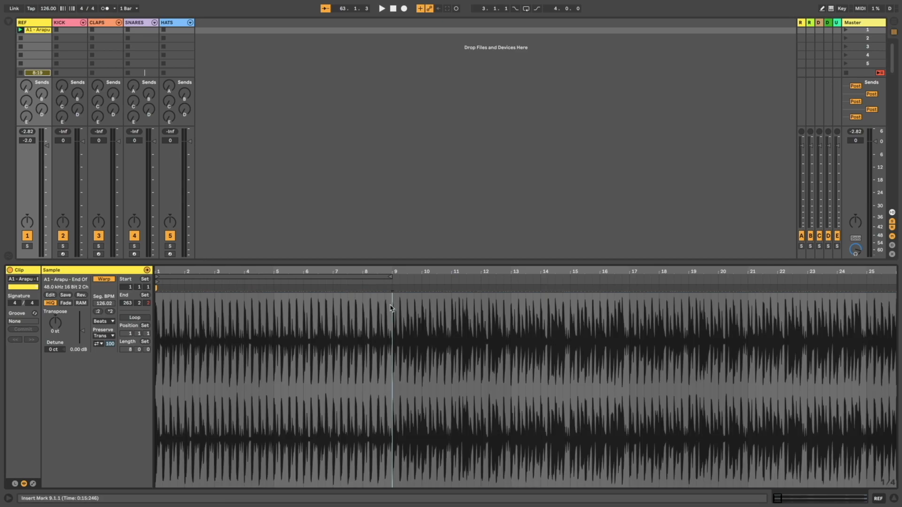
pyautogui.scroll(10, 390, 307)
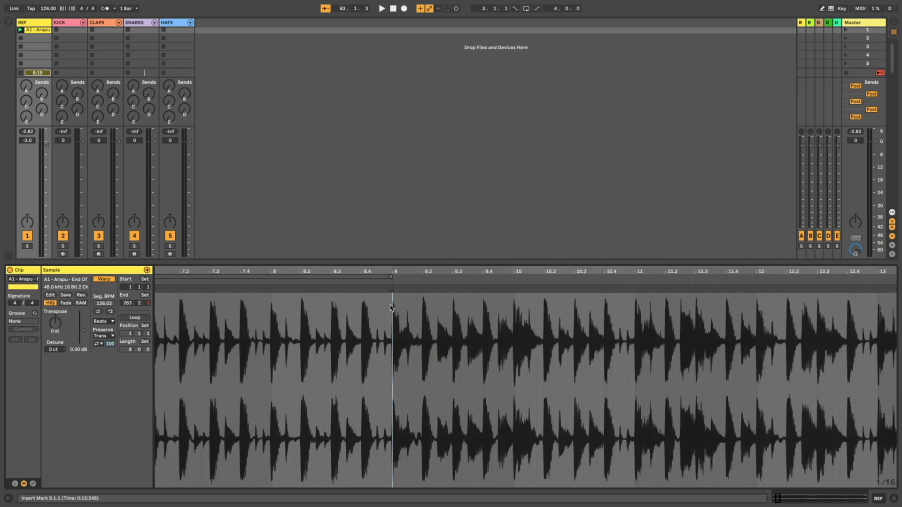
pyautogui.scroll(4, 390, 308)
pyautogui.scroll(-10, 390, 307)
pyautogui.scroll(-10, 390, 308)
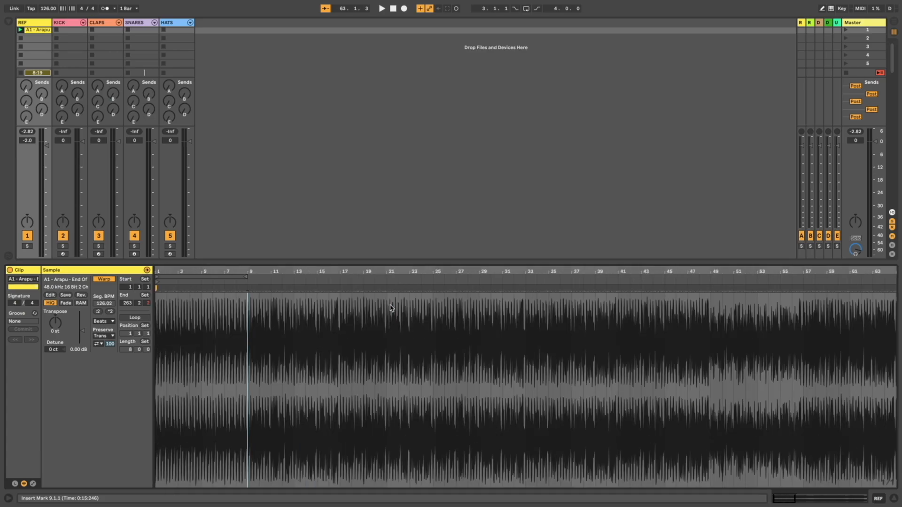
pyautogui.scroll(10, 390, 307)
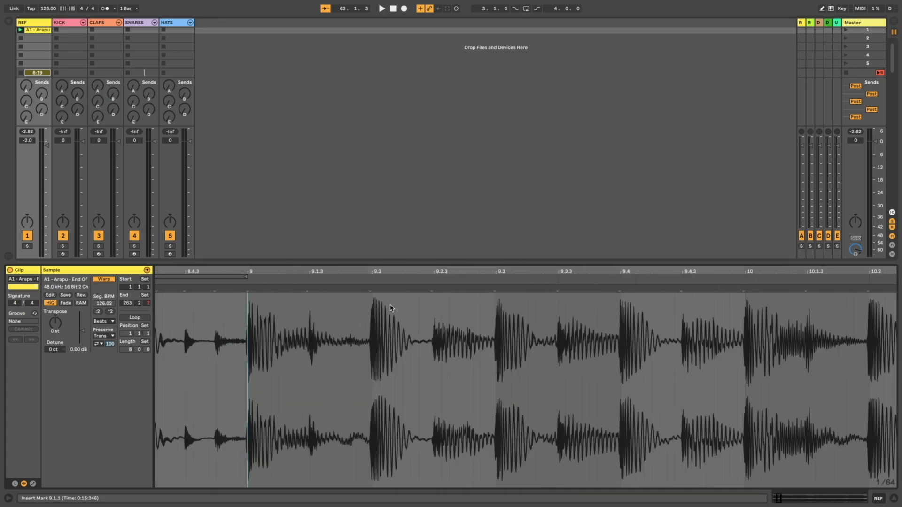
pyautogui.scroll(3, 390, 308)
pyautogui.click(331, 343)
pyautogui.scroll(-3, 329, 328)
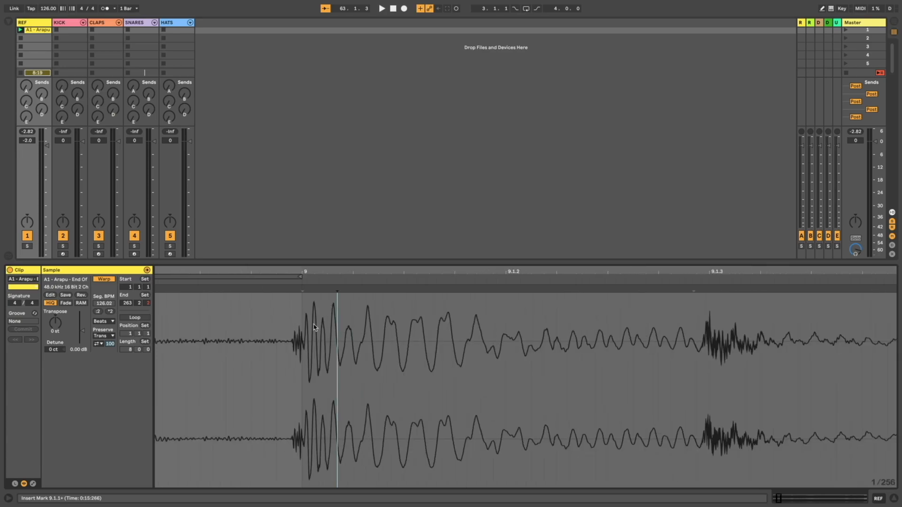
pyautogui.click(291, 344)
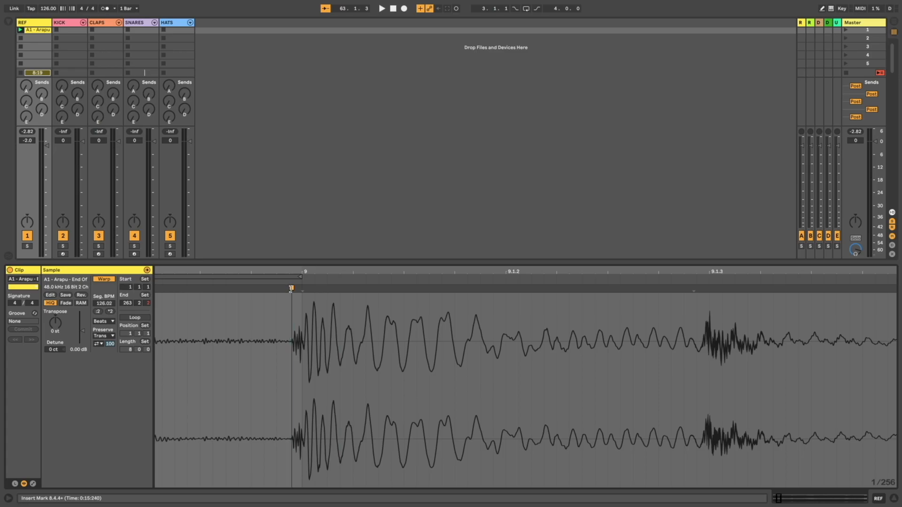
pyautogui.moveTo(291, 288); pyautogui.dragTo(302, 288)
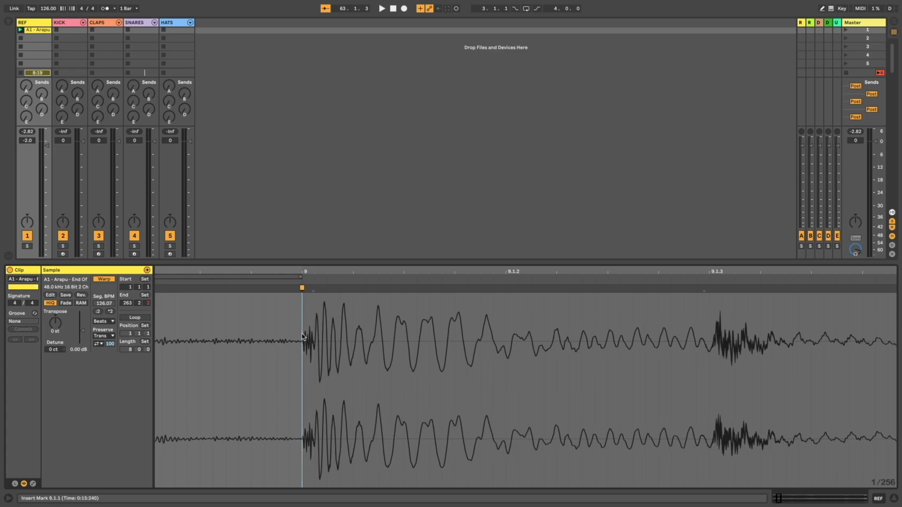
pyautogui.scroll(-10, 303, 335)
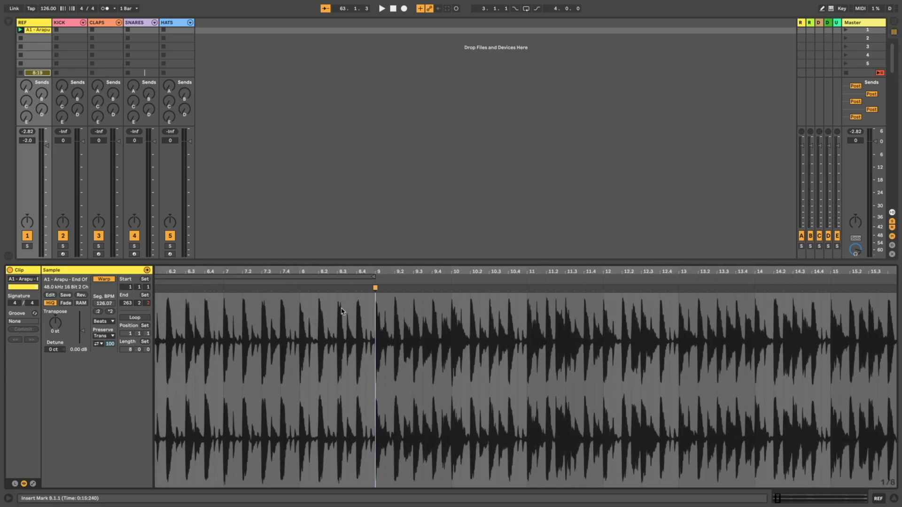
# - Turn on looping for the REF clip, play the 8-bar loop to check it, and hide the clip detail view
pyautogui.click(352, 277)
pyautogui.click(136, 317)
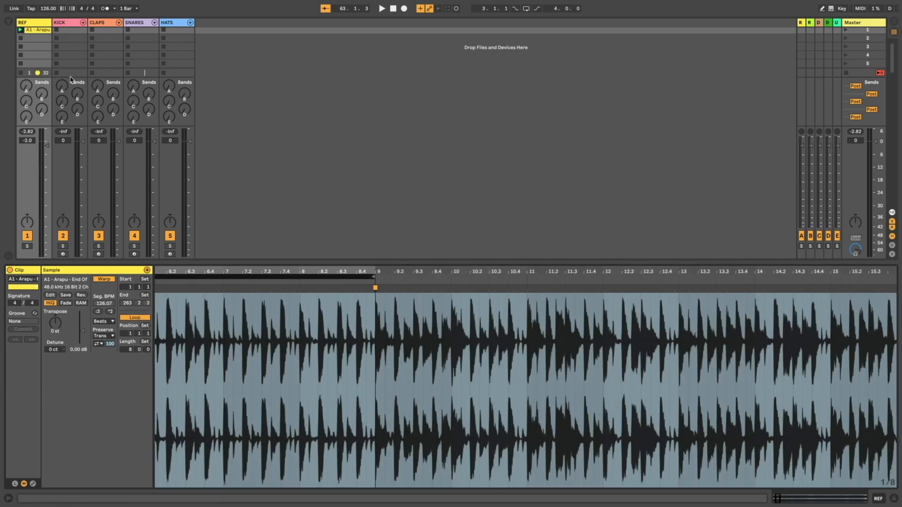
pyautogui.press('space')
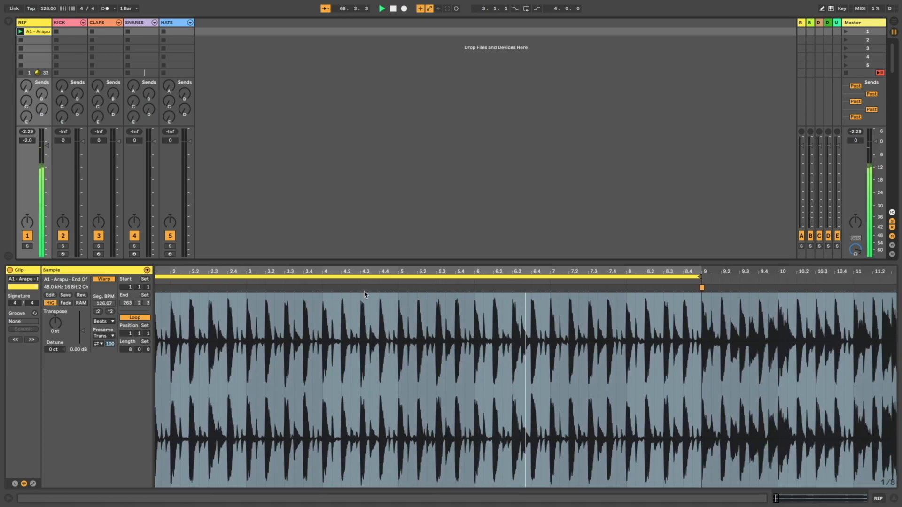
pyautogui.click(369, 303)
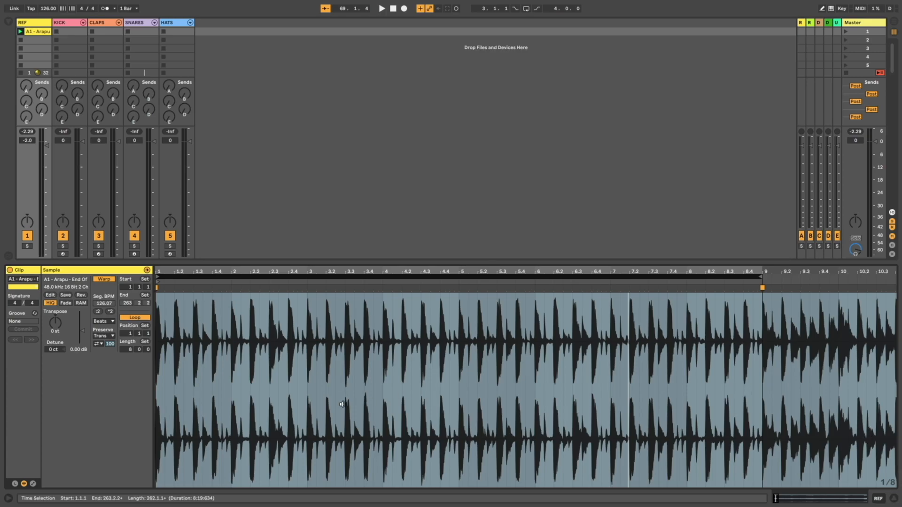
pyautogui.press('space')
pyautogui.press('space')
pyautogui.press('alt+super+l')
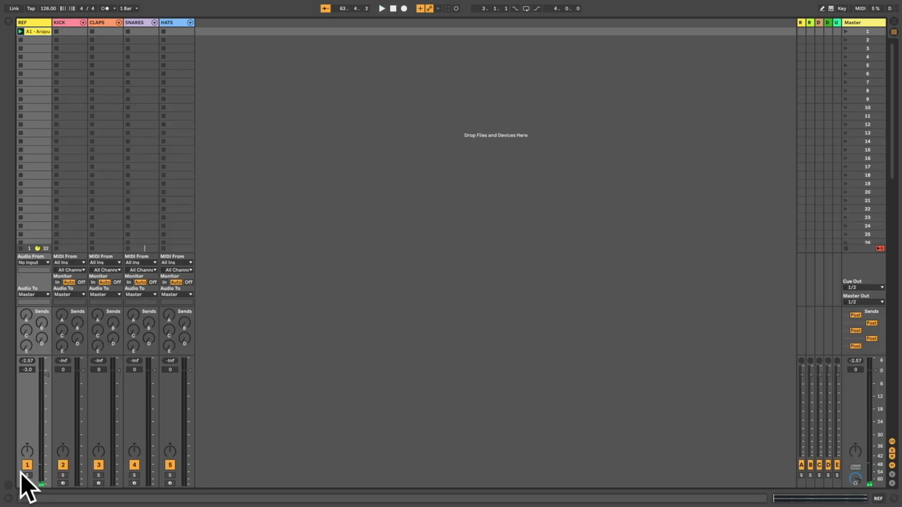
# - Create a one-bar MIDI clip in the KICK track's first slot with KICK6 notes on all four beats
pyautogui.doubleClick(69, 32)
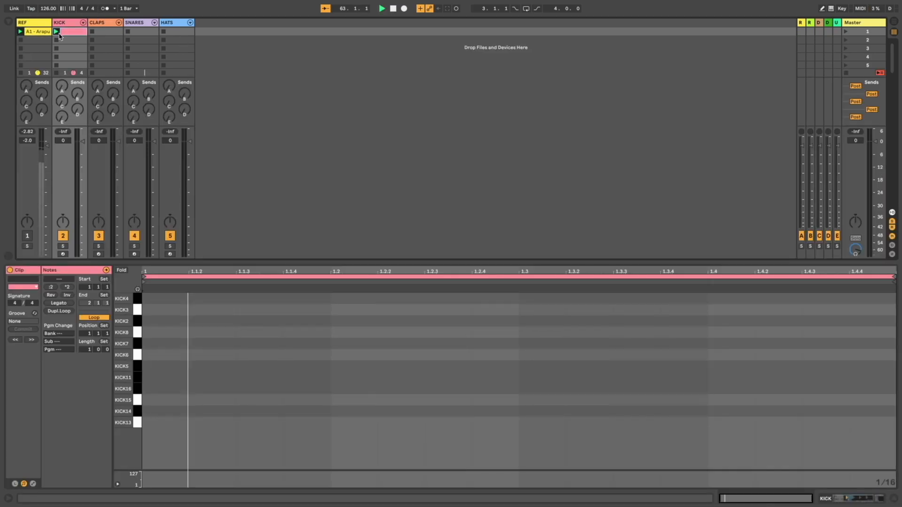
pyautogui.doubleClick(164, 354)
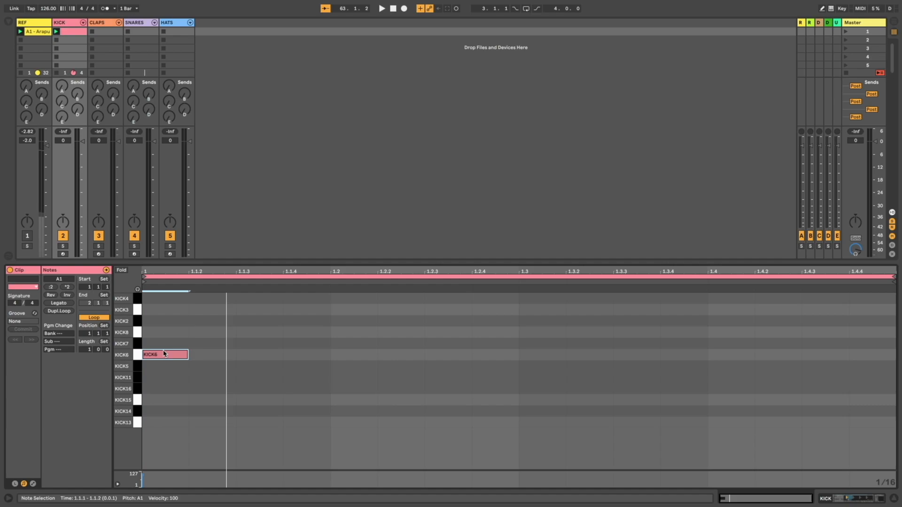
pyautogui.doubleClick(357, 356)
pyautogui.doubleClick(540, 355)
pyautogui.doubleClick(747, 358)
# - Play the clip and audition the lower kick samples by moving all four notes down to KICK13
pyautogui.press('space')
pyautogui.press('super+a')
pyautogui.press('Down')
pyautogui.press('Down')
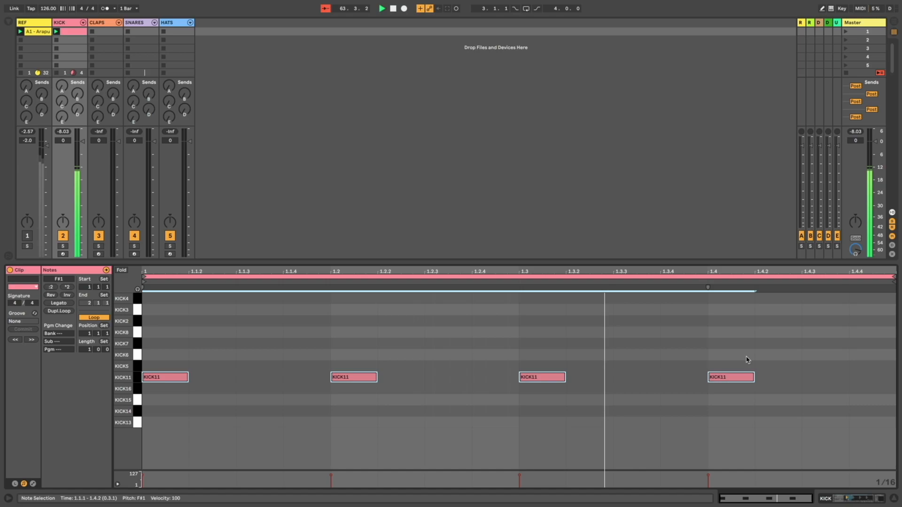
pyautogui.press('Down')
pyautogui.press('Down')
pyautogui.press('Down')
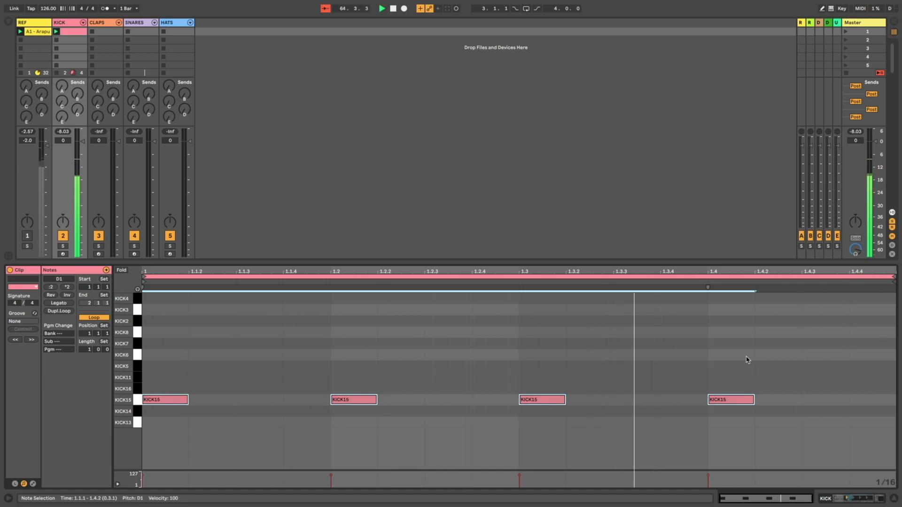
pyautogui.press('Down')
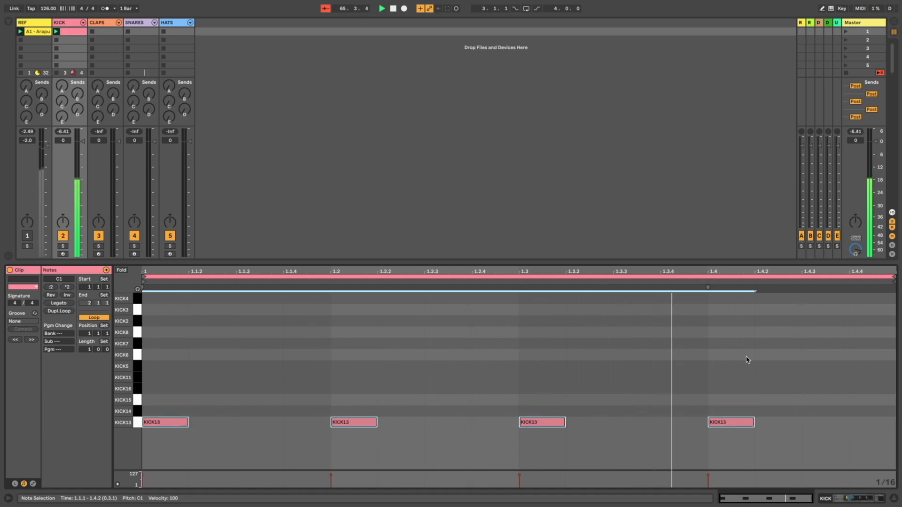
# - Solo the KICK track and audition the higher kick samples with all four notes, settling on KICK7
pyautogui.click(63, 246)
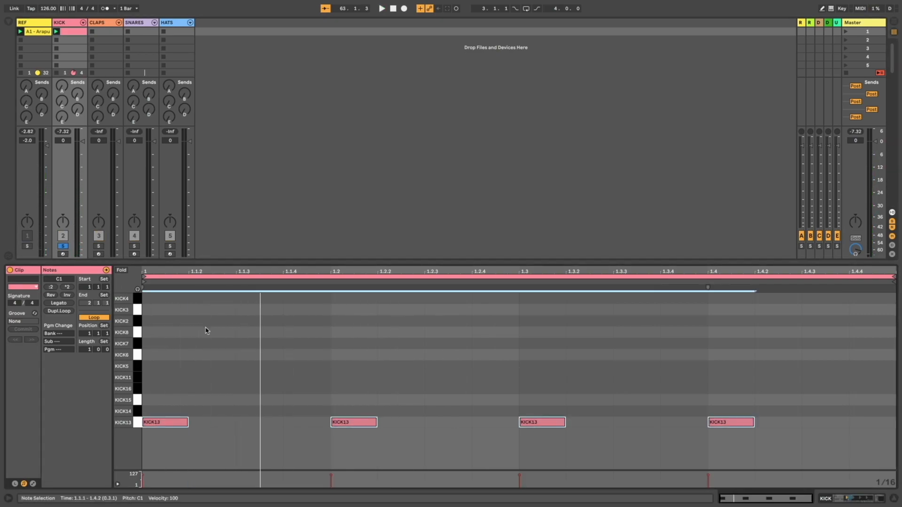
pyautogui.press('Up')
pyautogui.press('Up')
pyautogui.press('Up')
pyautogui.press('Up')
pyautogui.press('Up')
pyautogui.press('Up')
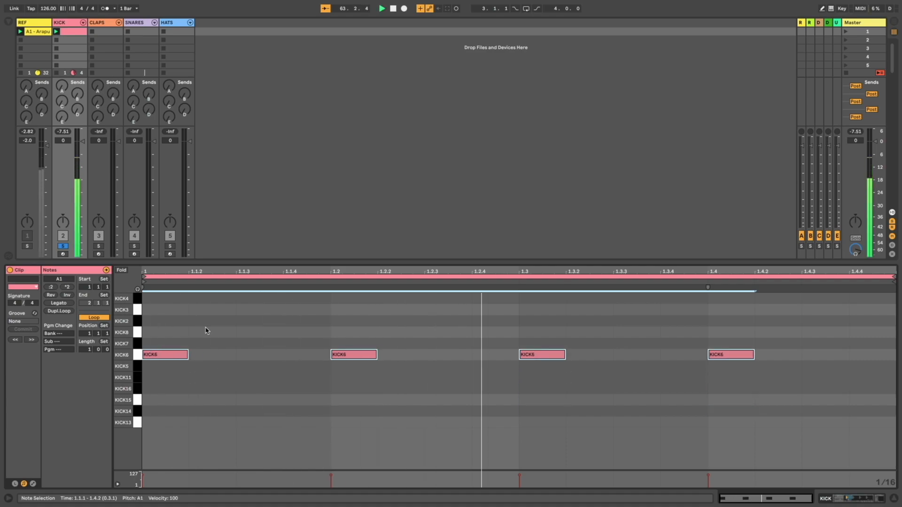
pyautogui.press('Up')
pyautogui.press('Up')
pyautogui.press('Up')
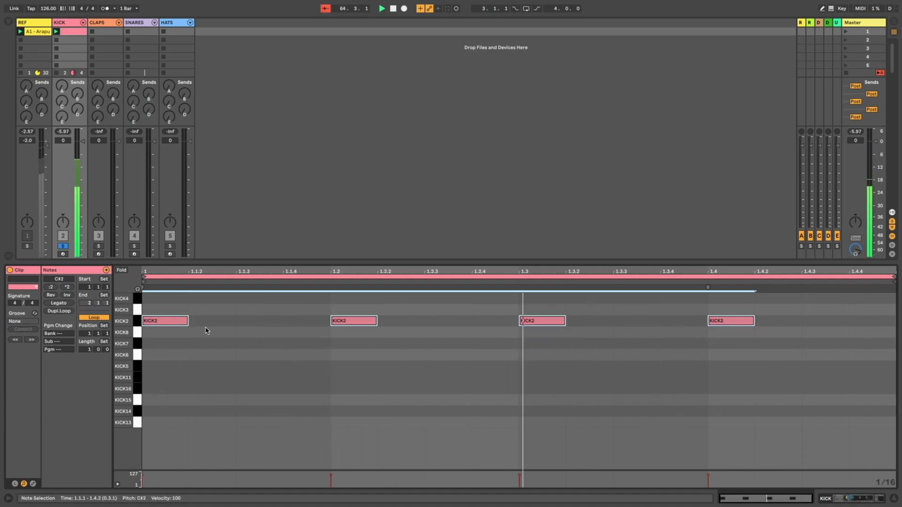
pyautogui.press('Up')
pyautogui.press('Up')
pyautogui.press('Down')
pyautogui.press('Down')
pyautogui.press('Down')
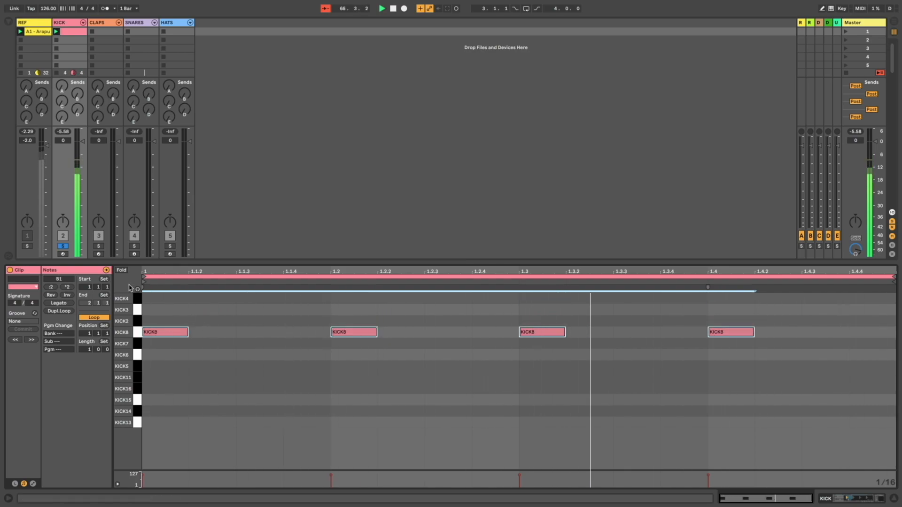
pyautogui.press('Down')
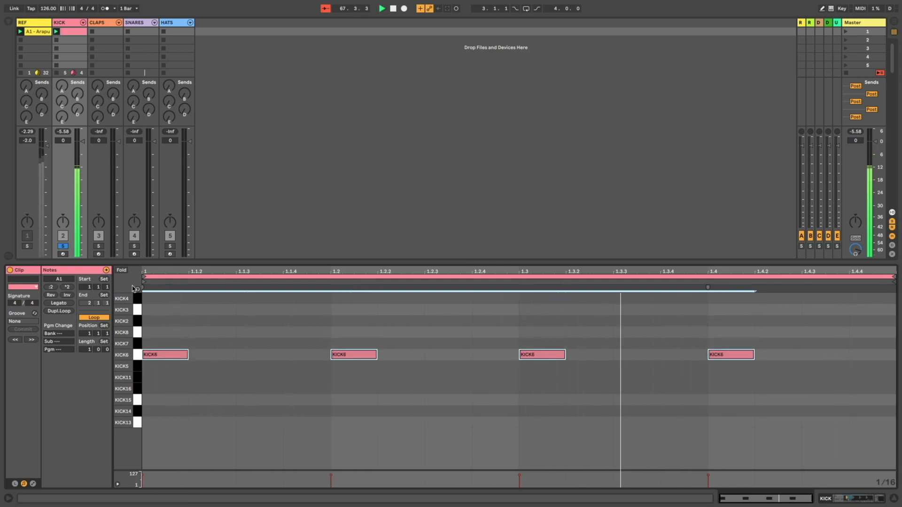
# - Open the KICK7 chain's sampler, switch it to Classic mode, and set decay to 300 ms, sustain to -6.3 dB and release to 292 ms
pyautogui.click(83, 23)
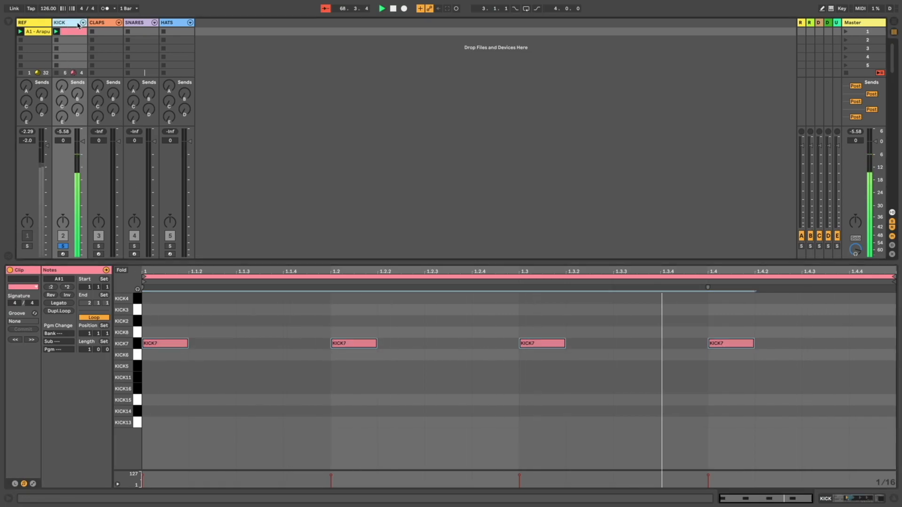
pyautogui.doubleClick(296, 25)
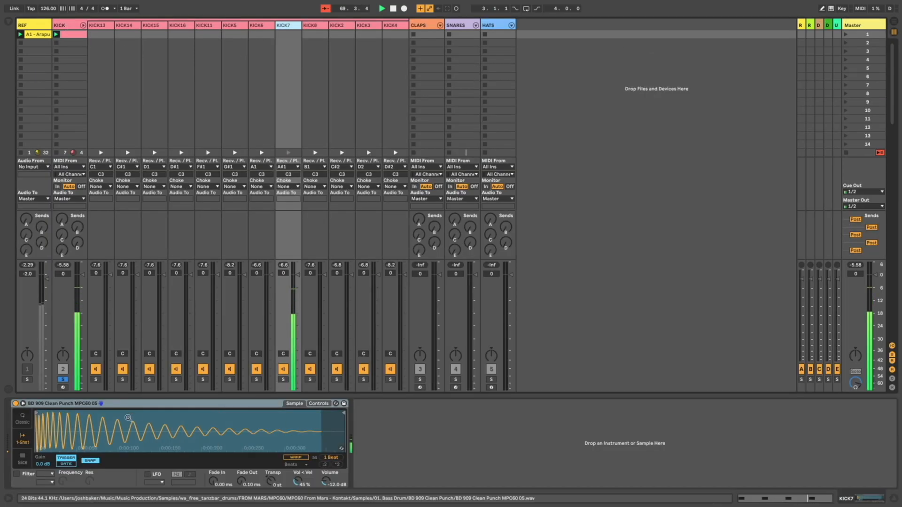
pyautogui.click(22, 417)
pyautogui.moveTo(296, 482); pyautogui.dragTo(269, 473)
# - Restart playback and briefly solo the REF track to compare it with the kick, clearing the solo to finish
pyautogui.press('space')
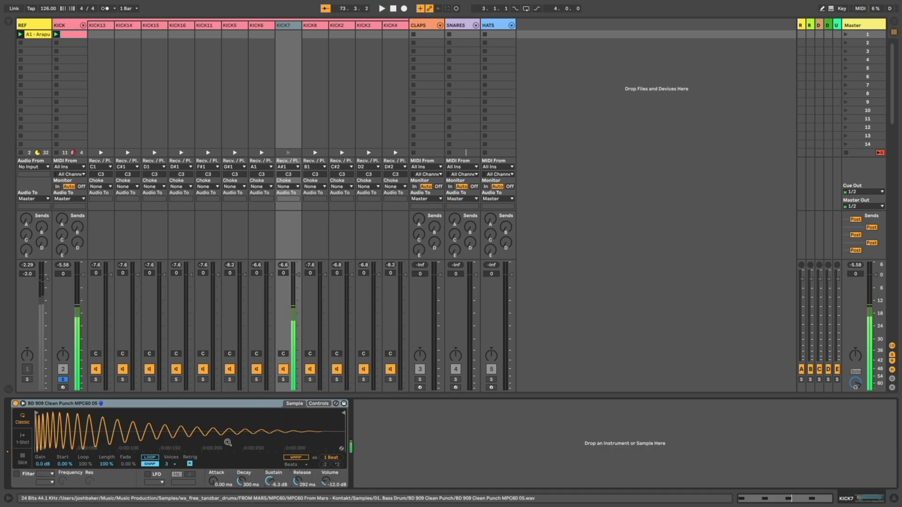
pyautogui.click(27, 378)
pyautogui.click(27, 380)
pyautogui.press('space')
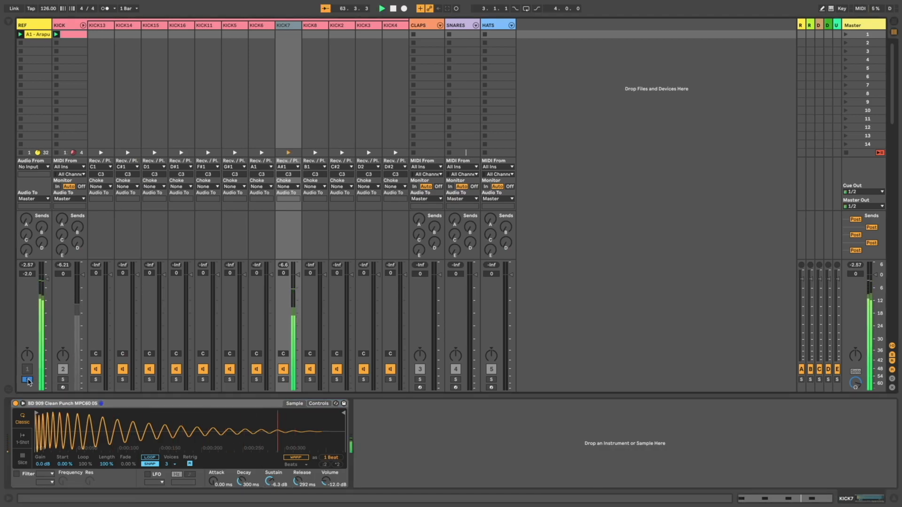
pyautogui.click(27, 380)
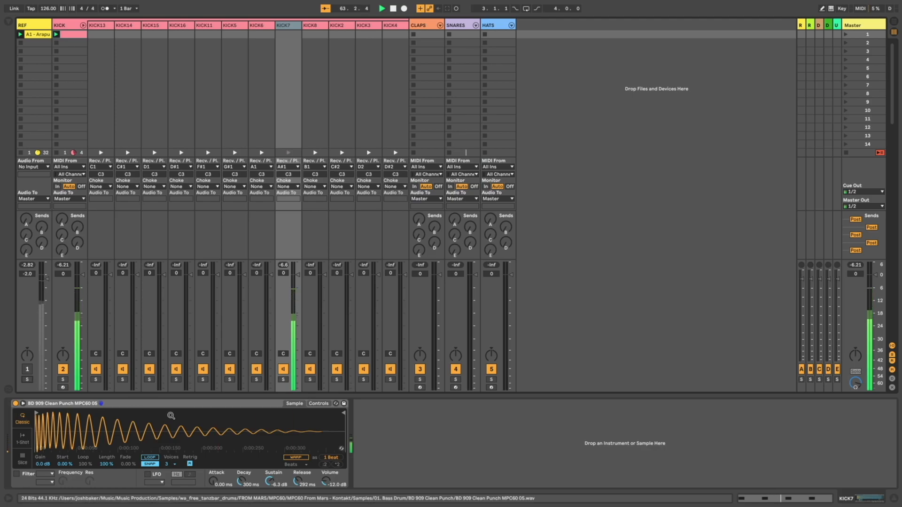
# - Set the KICK7 sample's transposition to -1 st and replay the kick pattern
pyautogui.click(319, 404)
pyautogui.press('space')
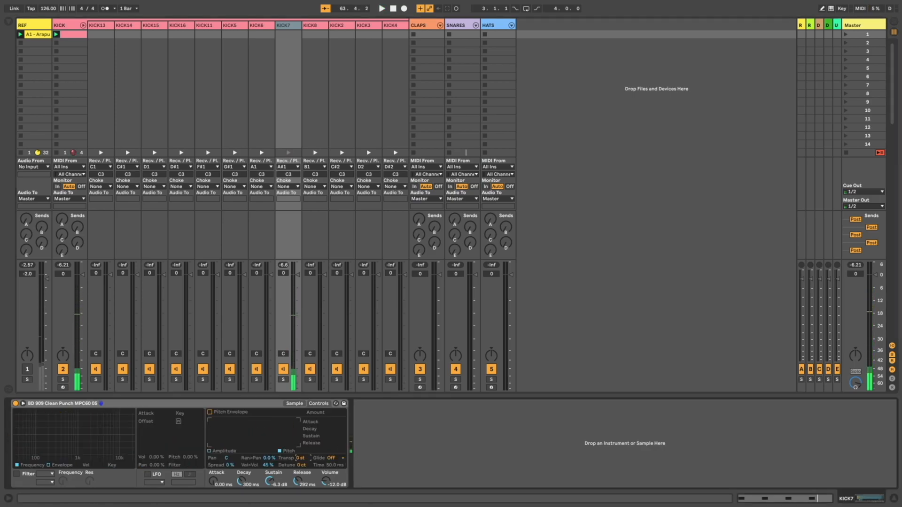
pyautogui.press('space')
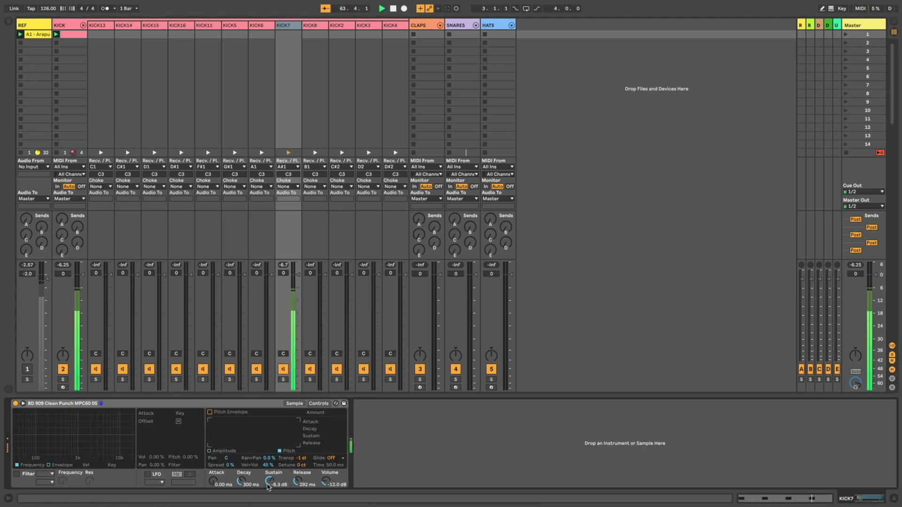
# - Briefly solo the REF track for comparison and move the four notes in the KICK clip to KICK6
pyautogui.click(31, 379)
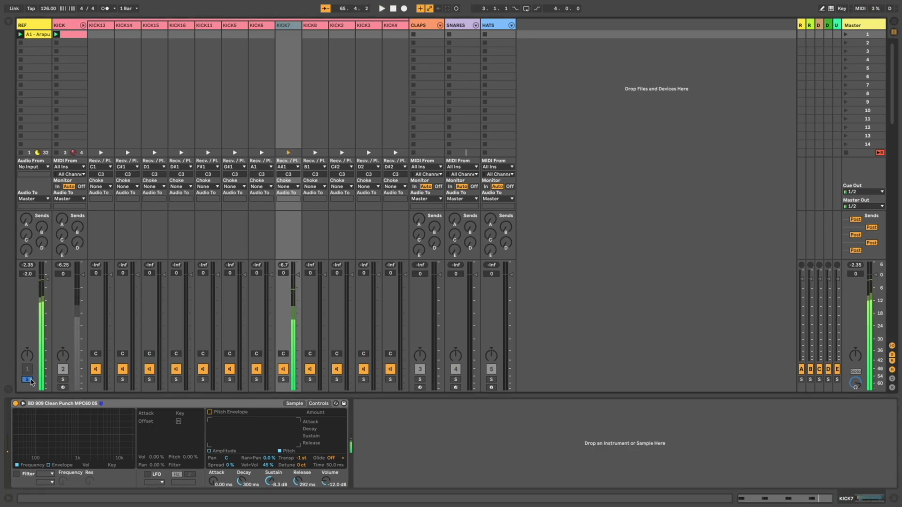
pyautogui.click(28, 380)
pyautogui.click(73, 35)
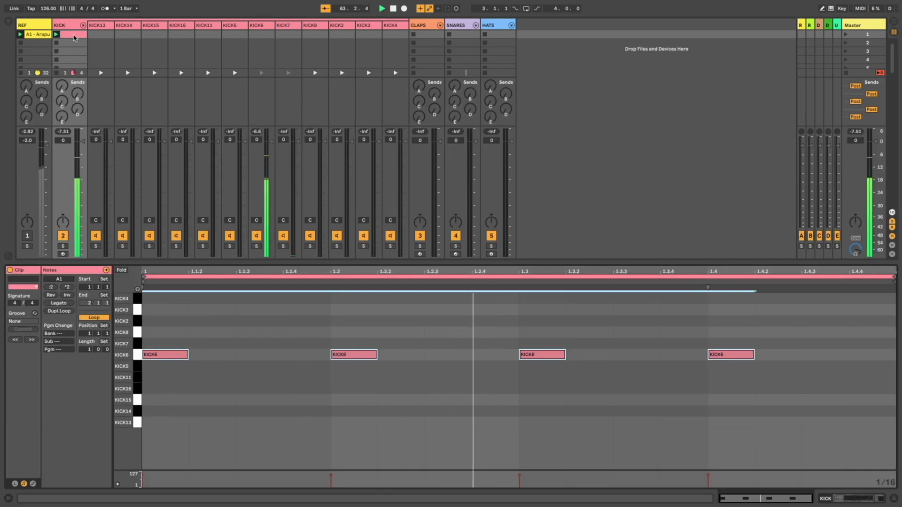
# - Open the KICK6 chain's sampler, switch it to Classic mode, and adjust its sustain and release
pyautogui.click(264, 27)
pyautogui.doubleClick(265, 29)
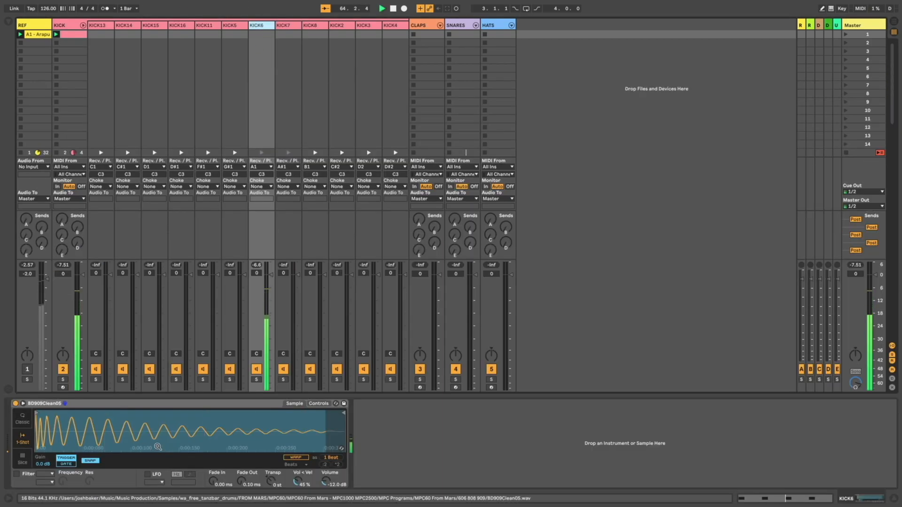
pyautogui.click(22, 418)
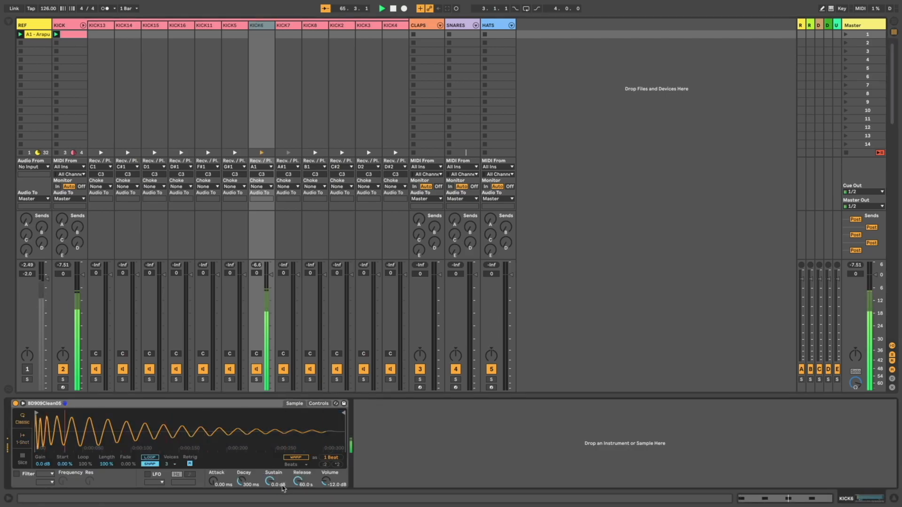
pyautogui.moveTo(298, 481); pyautogui.dragTo(266, 474)
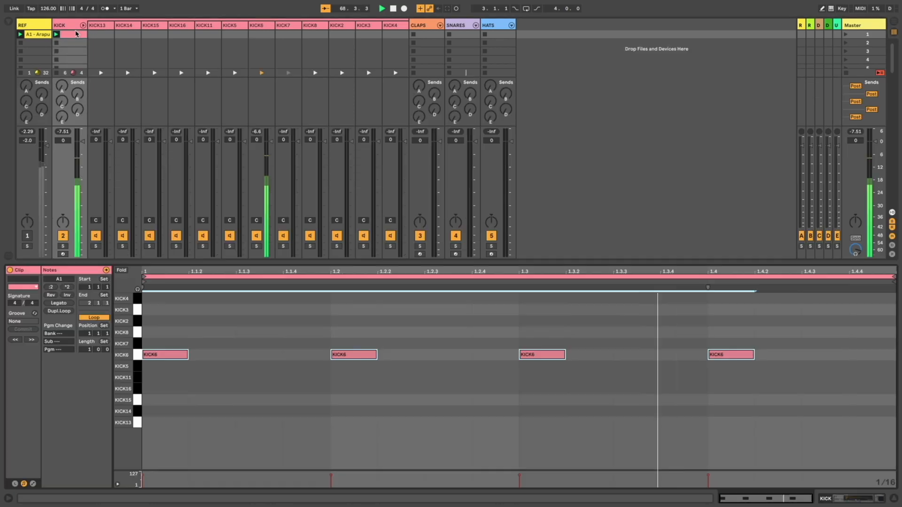
# - Compare the kick pattern on KICK7 and KICK6, ending on KICK6, and solo the REF track
pyautogui.click(75, 34)
pyautogui.press('Down')
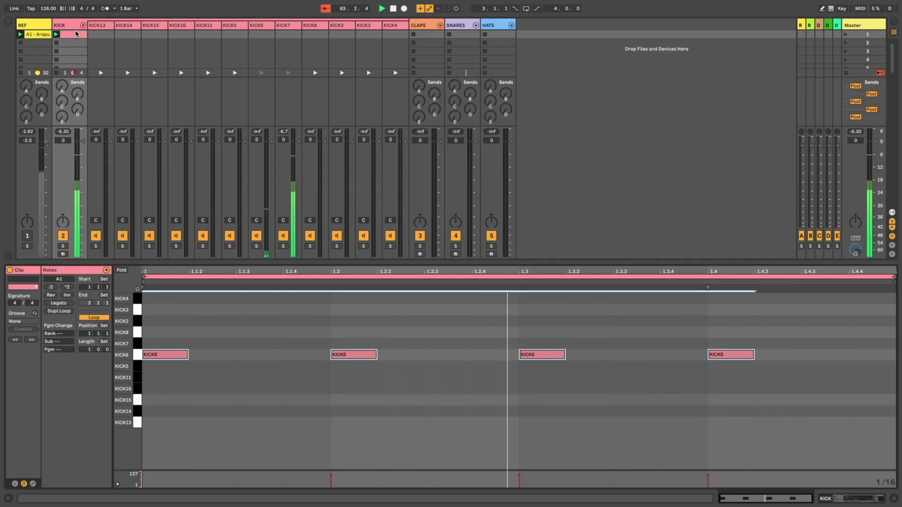
pyautogui.click(27, 246)
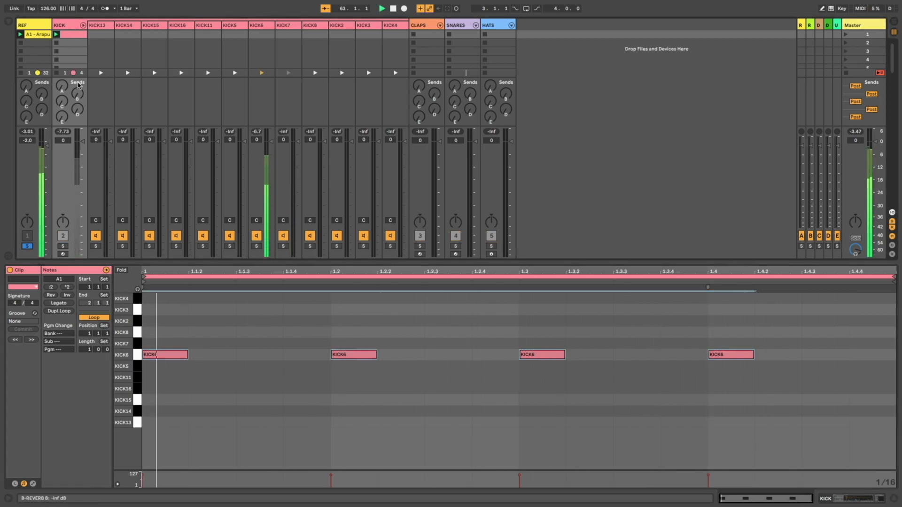
# - Collapse the KICK chains, select the CLAPS track, and search the browser for "707 clap"
pyautogui.click(83, 25)
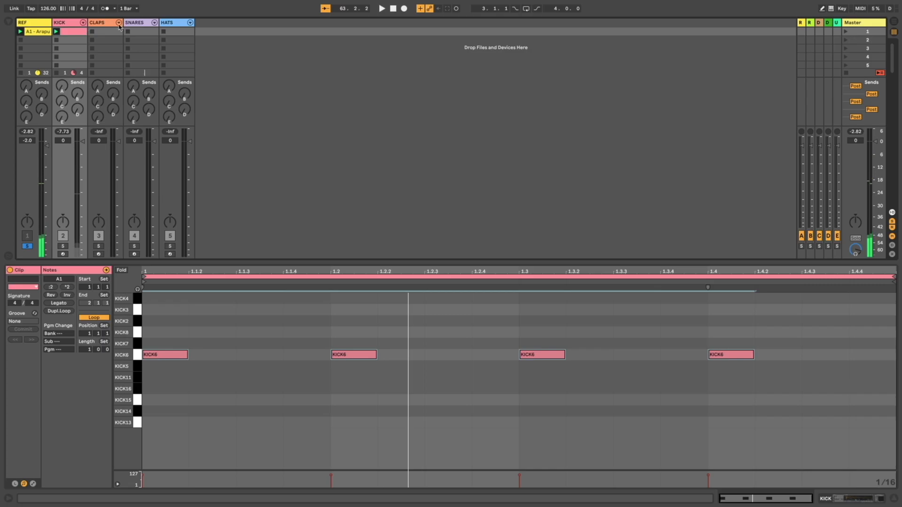
pyautogui.click(101, 24)
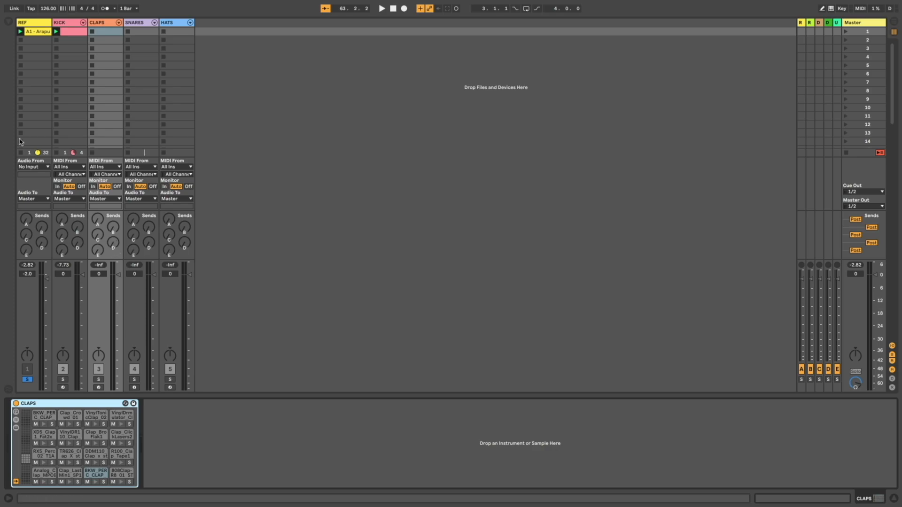
pyautogui.click(8, 23)
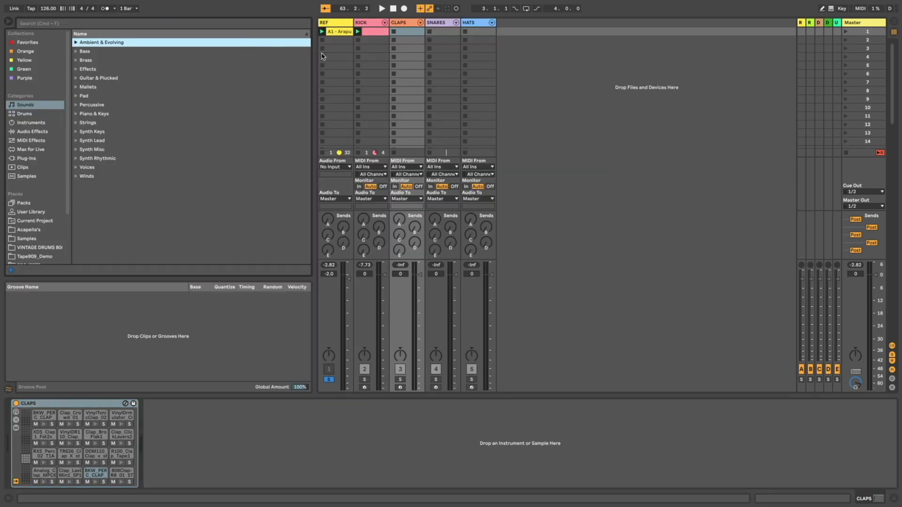
pyautogui.press('super+f')
pyautogui.write('707 clap')
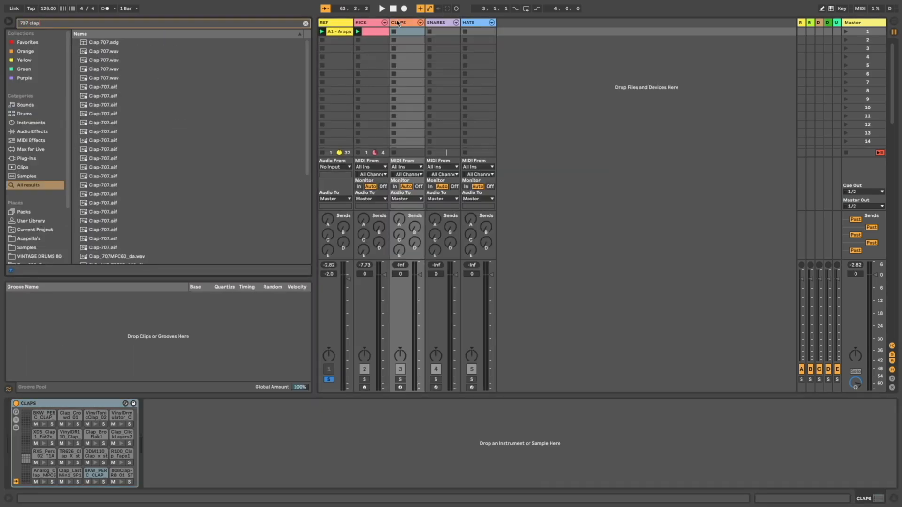
# - Audition Clap-707.aif, load it onto the CLAPS track in an Instrument Rack, and delete that rack
pyautogui.click(108, 116)
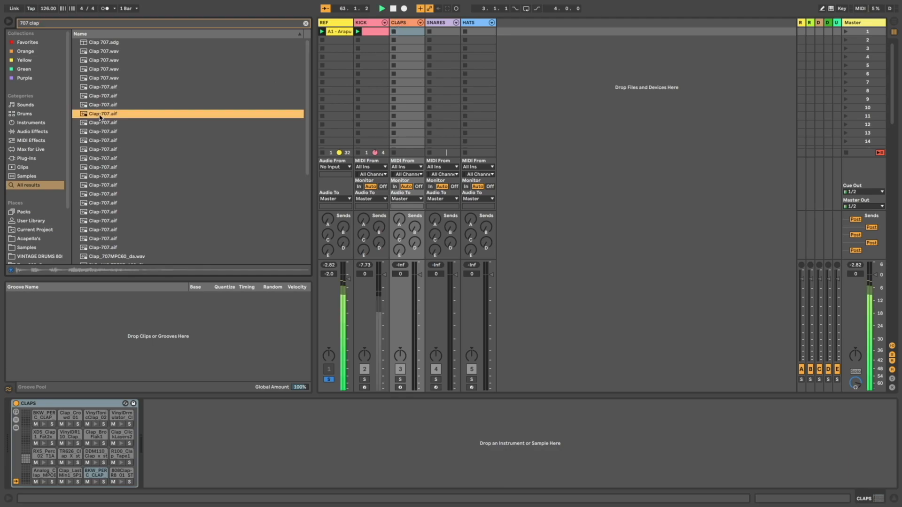
pyautogui.moveTo(100, 116); pyautogui.dragTo(87, 404)
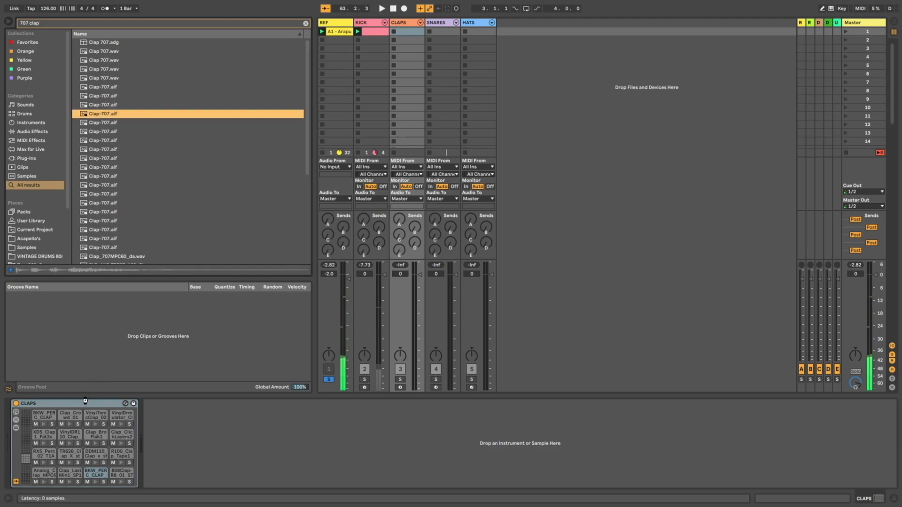
pyautogui.rightClick(128, 405)
pyautogui.click(128, 404)
pyautogui.rightClick(128, 404)
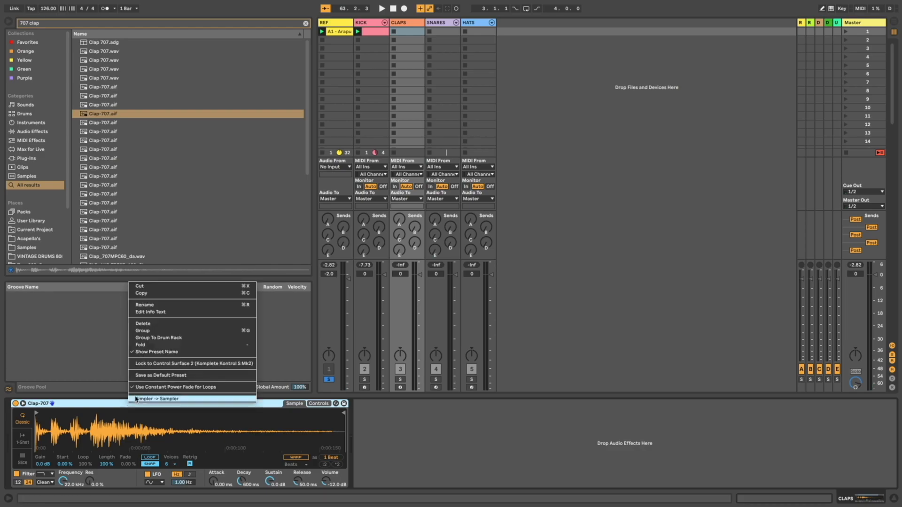
pyautogui.click(151, 331)
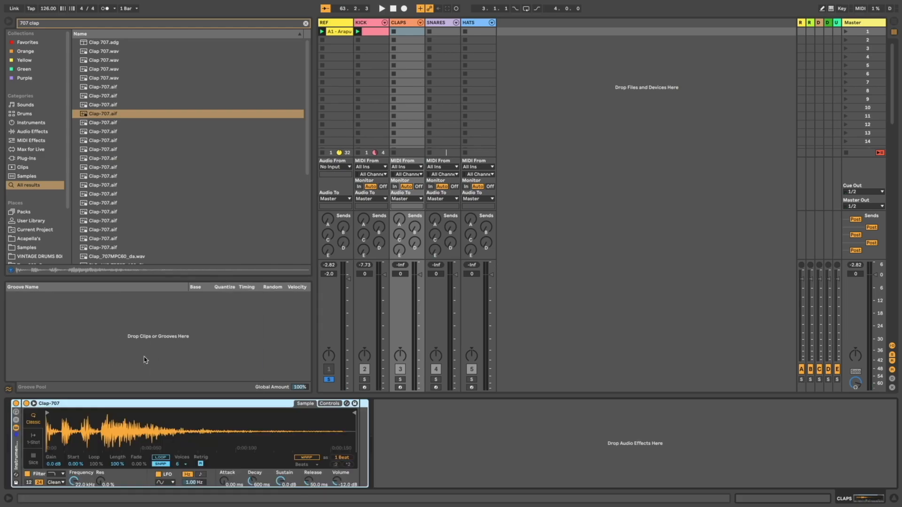
pyautogui.click(17, 420)
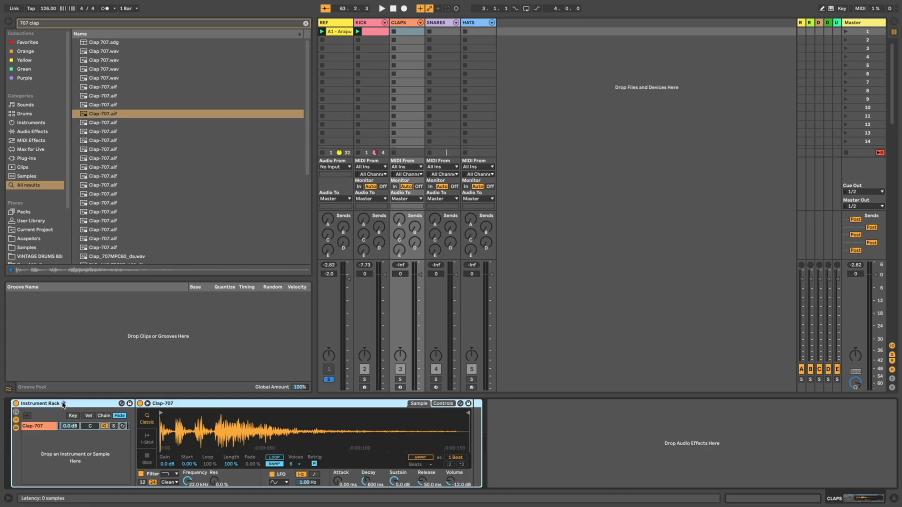
pyautogui.press('Delete')
# - Load Clap-707.aif onto the CLAPS track and group it into an Instrument Rack with its chain list shown
pyautogui.moveTo(106, 110); pyautogui.dragTo(159, 424)
pyautogui.click(106, 101)
pyautogui.moveTo(126, 169); pyautogui.dragTo(161, 429)
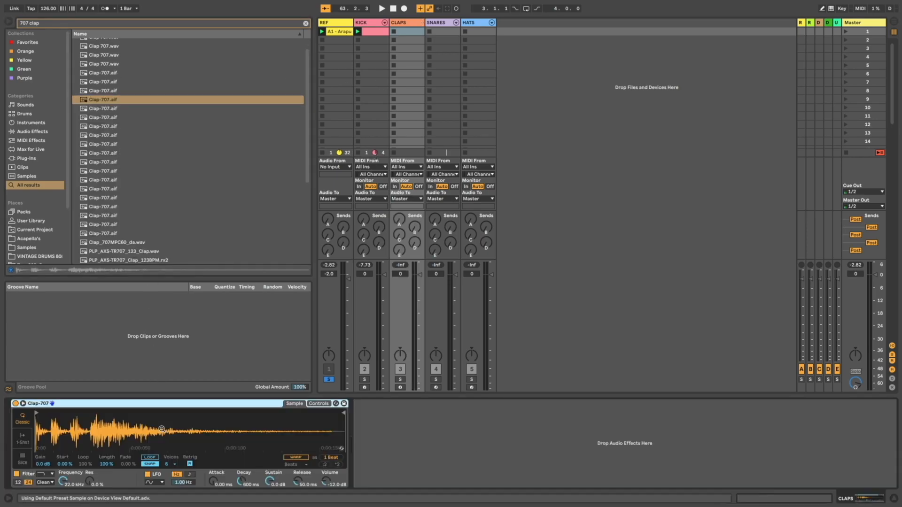
pyautogui.rightClick(145, 406)
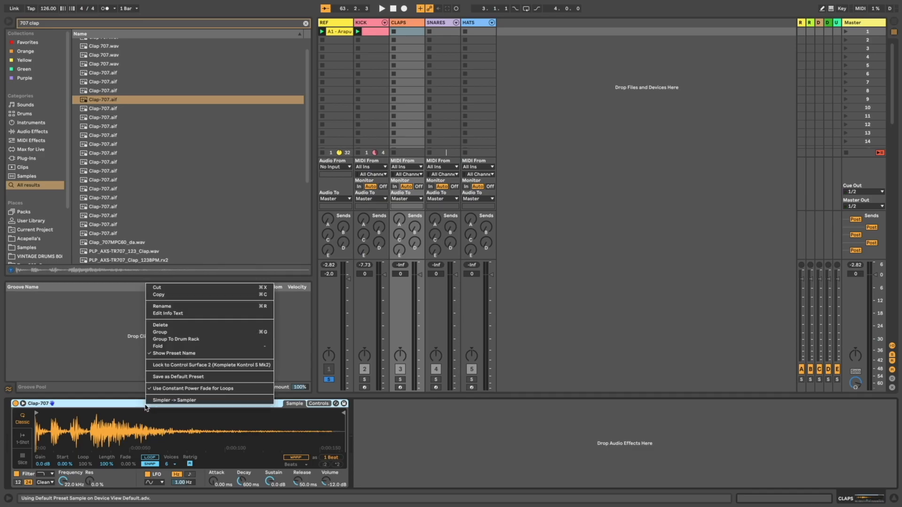
pyautogui.click(161, 332)
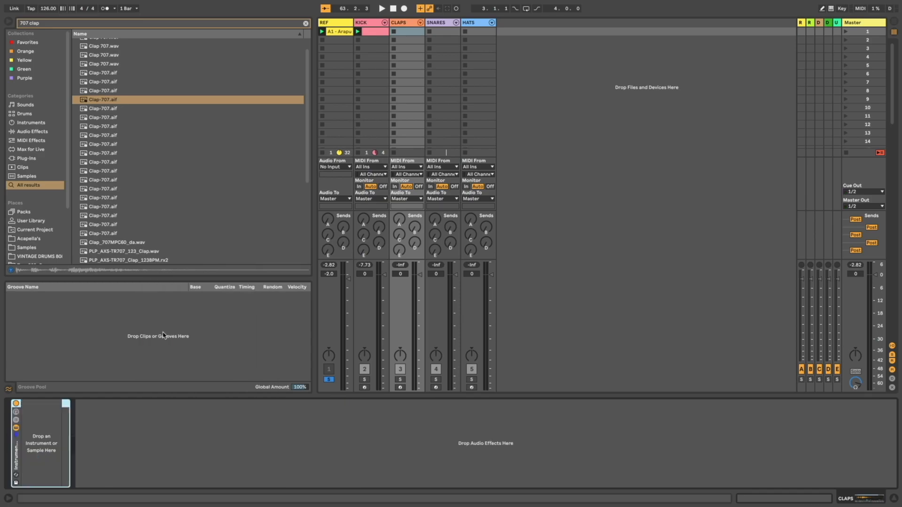
pyautogui.click(15, 421)
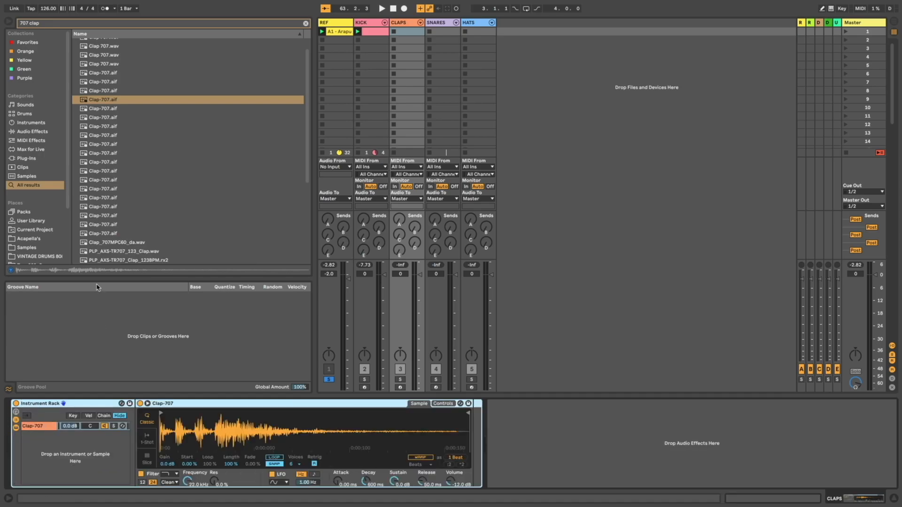
# - Audition a TR707 clap, broaden the browser search to "clap", and preview the first clap samples
pyautogui.click(127, 252)
pyautogui.scroll(-3, 123, 261)
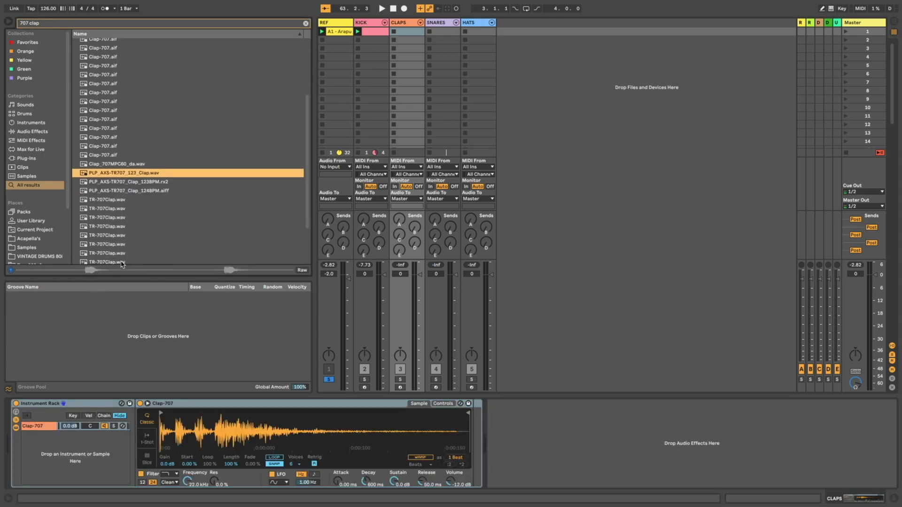
pyautogui.hotkey('ctrl', 'f')
pyautogui.write('clap')
pyautogui.click(136, 167)
pyautogui.click(131, 158)
pyautogui.click(129, 132)
pyautogui.click(128, 114)
pyautogui.click(127, 124)
pyautogui.click(127, 131)
pyautogui.click(125, 78)
pyautogui.click(119, 69)
pyautogui.click(115, 60)
pyautogui.click(113, 55)
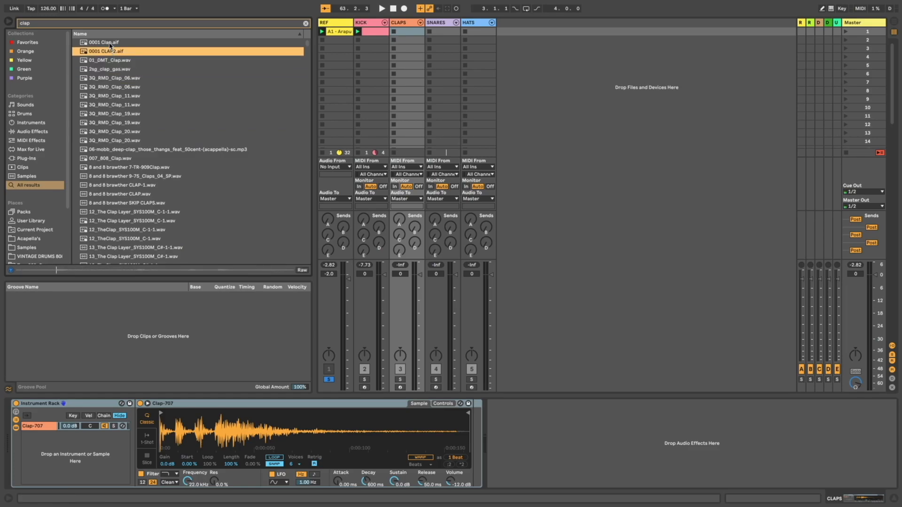
pyautogui.click(111, 43)
# - Audition clap samples down to the Clap 808 MPC60 group and add Clap 808 MPC60 07.wav as the rack's second chain
pyautogui.click(131, 228)
pyautogui.scroll(-3, 132, 227)
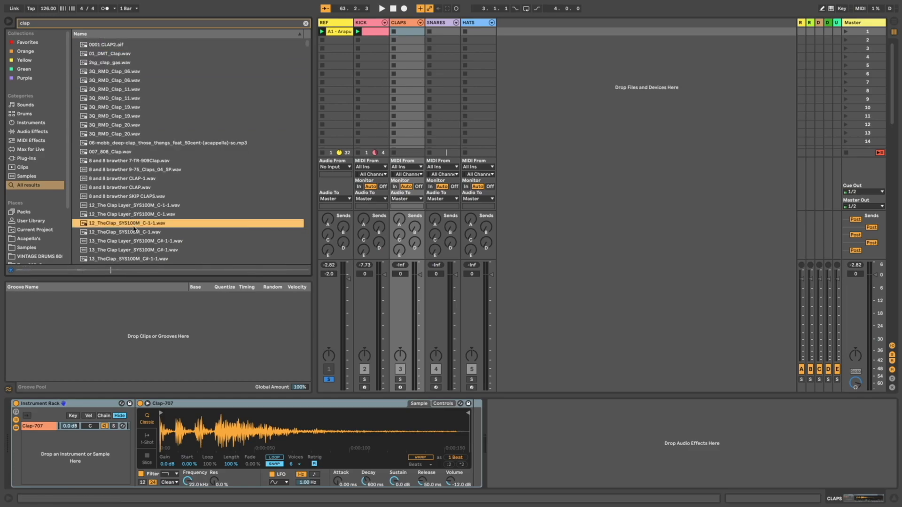
pyautogui.click(134, 226)
pyautogui.scroll(-5, 134, 225)
pyautogui.click(133, 222)
pyautogui.scroll(-15, 134, 226)
pyautogui.scroll(-5, 133, 228)
pyautogui.click(133, 226)
pyautogui.scroll(-15, 134, 226)
pyautogui.click(134, 228)
pyautogui.scroll(-20, 134, 228)
pyautogui.click(134, 228)
pyautogui.scroll(-20, 134, 228)
pyautogui.click(134, 227)
pyautogui.click(134, 197)
pyautogui.scroll(-2, 133, 198)
pyautogui.click(134, 197)
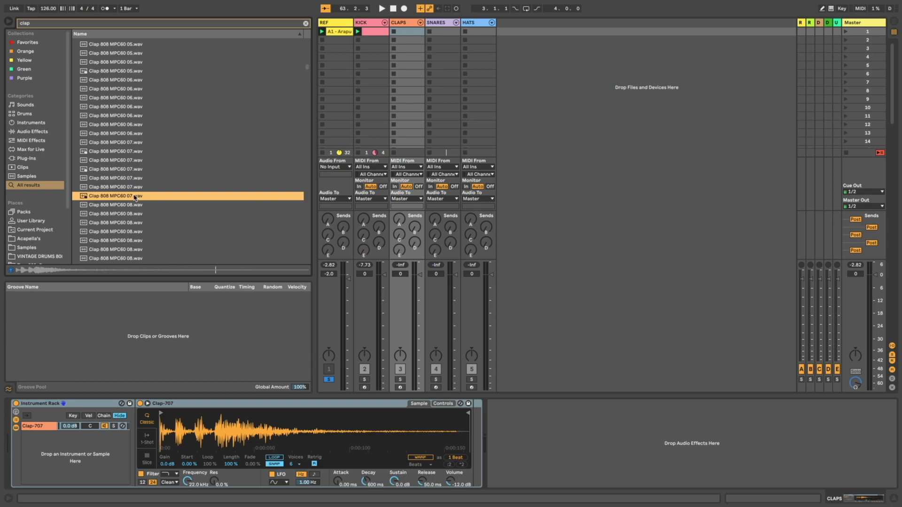
pyautogui.moveTo(117, 376); pyautogui.dragTo(91, 444)
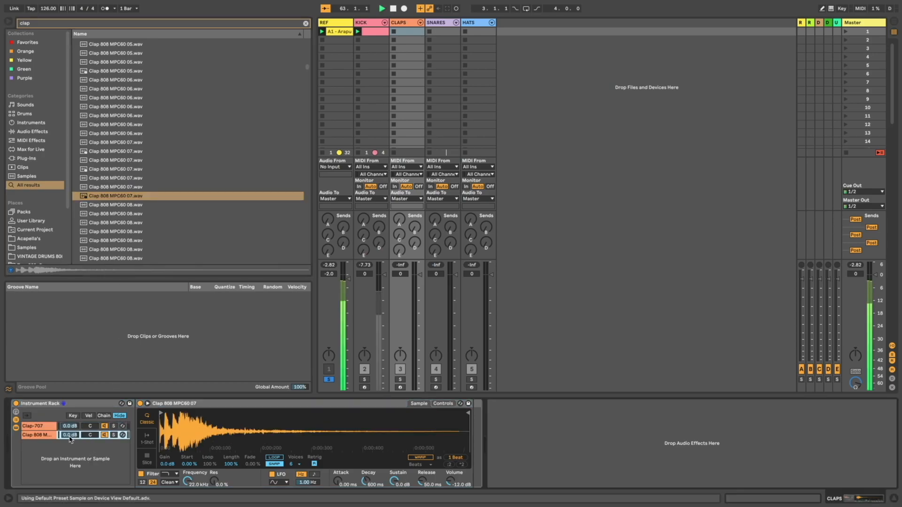
# - Unsolo REF, mute the Clap 808 chain, and create a CLAPS clip with C3 notes on beats 2 and 4
pyautogui.press('space')
pyautogui.click(329, 380)
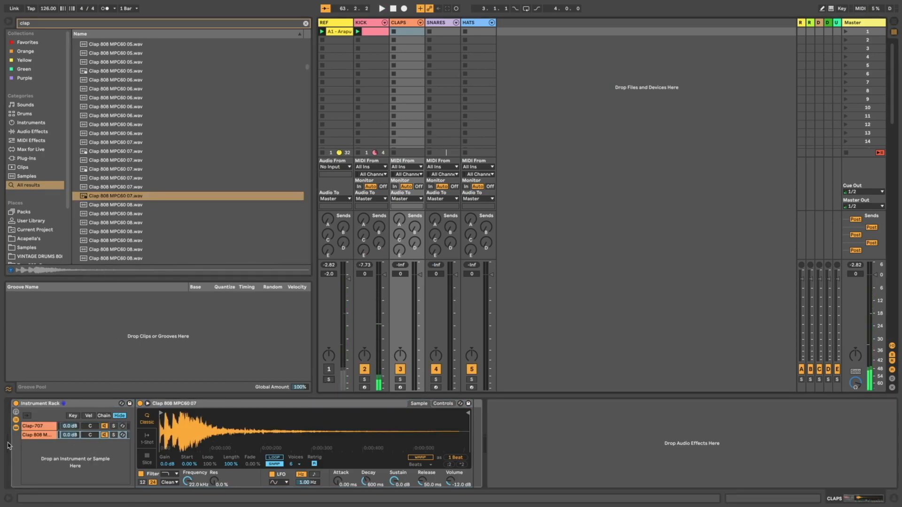
pyautogui.click(104, 435)
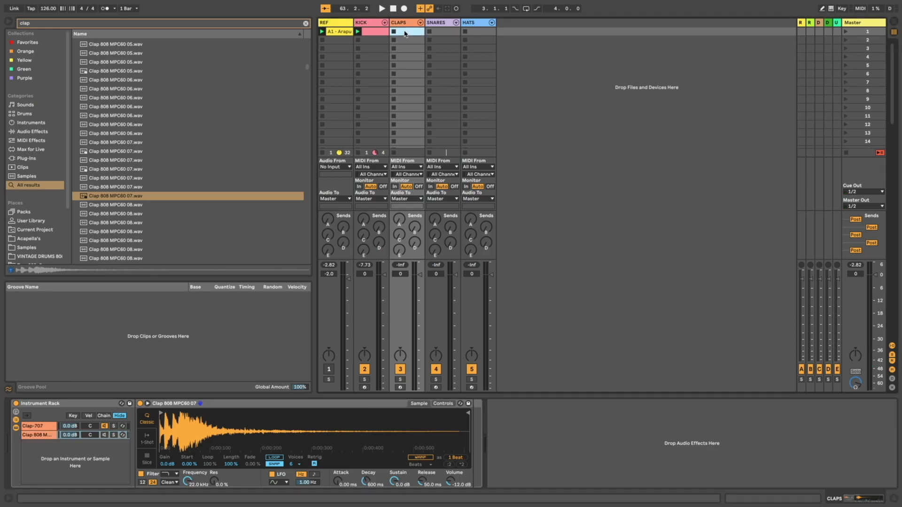
pyautogui.doubleClick(405, 32)
pyautogui.press('space')
pyautogui.doubleClick(355, 434)
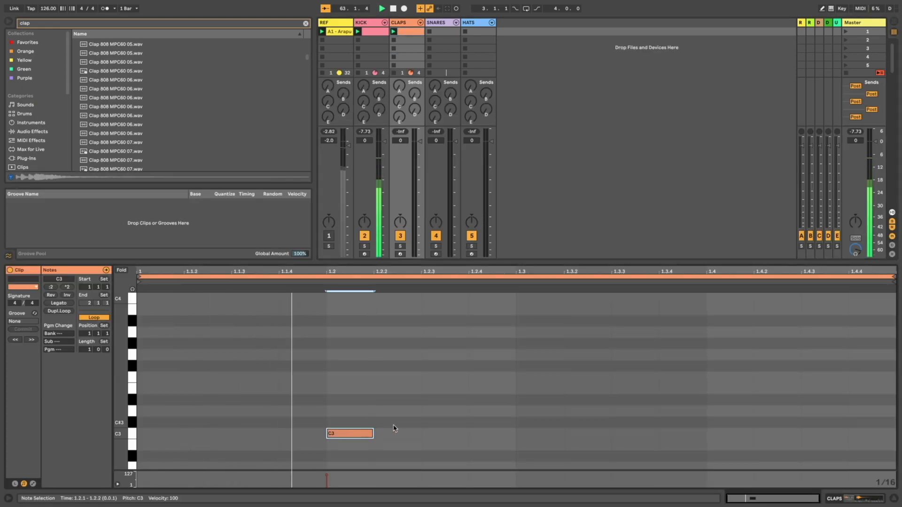
pyautogui.doubleClick(716, 433)
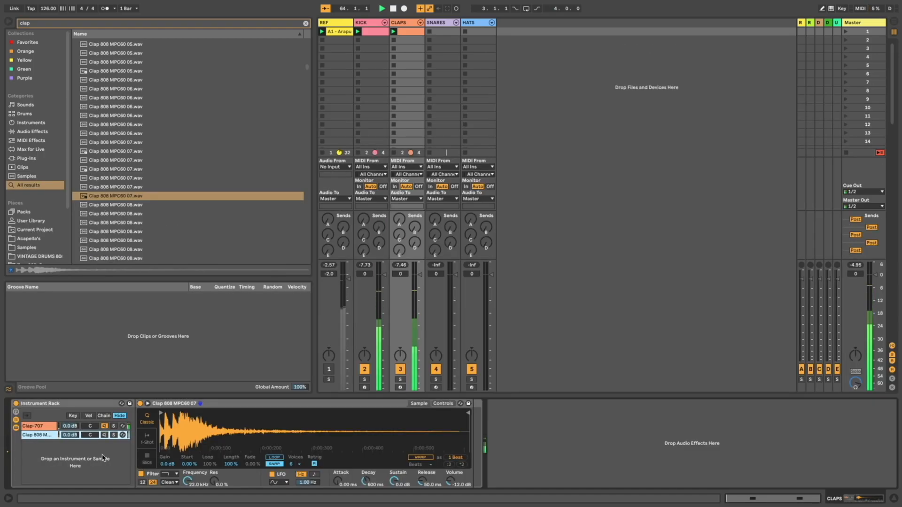
# - Unmute the Clap 808 chain, lower its volume to -9.6 dB, and set its sampler's sustain to -inf dB
pyautogui.click(104, 435)
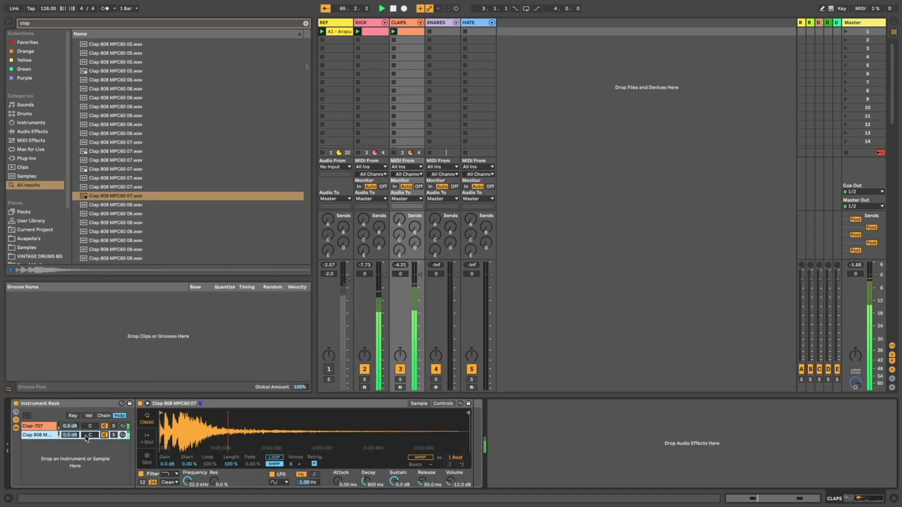
pyautogui.press('space')
pyautogui.moveTo(70, 435); pyautogui.dragTo(70, 449)
pyautogui.press('space')
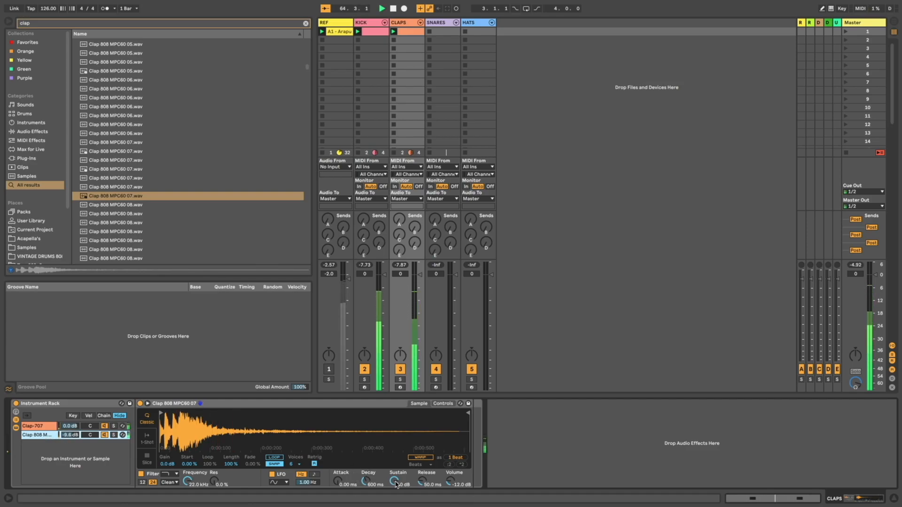
pyautogui.moveTo(395, 484); pyautogui.dragTo(396, 505)
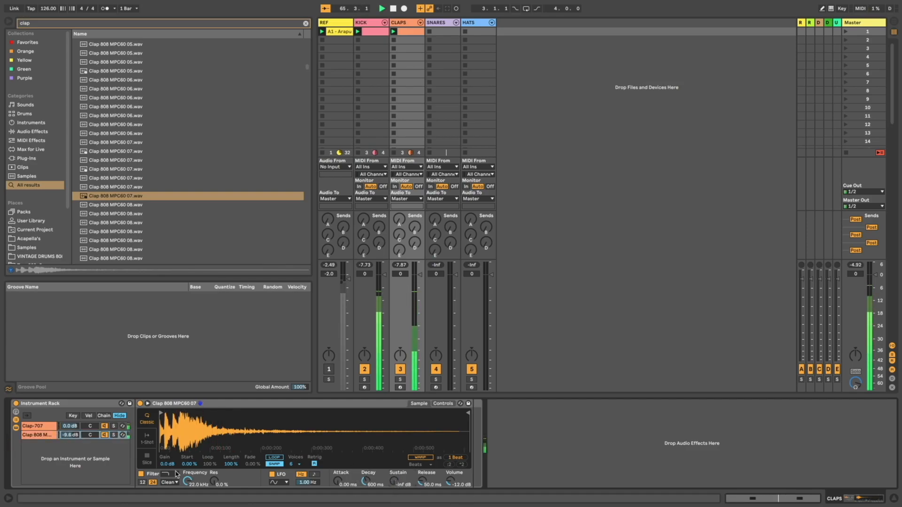
# - Compare the claps with the 808 layer muted and unmuted, solo CLAPS, and raise the 808 chain to about -6 dB
pyautogui.click(104, 436)
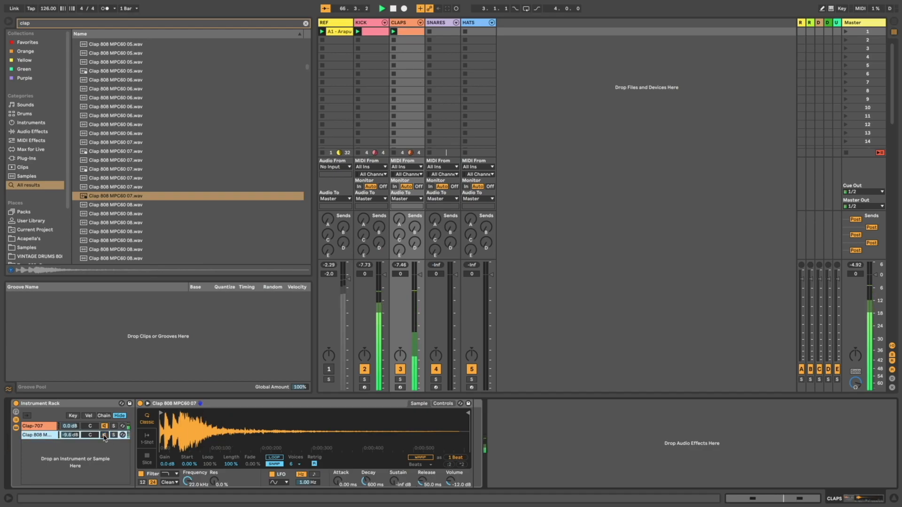
pyautogui.click(400, 380)
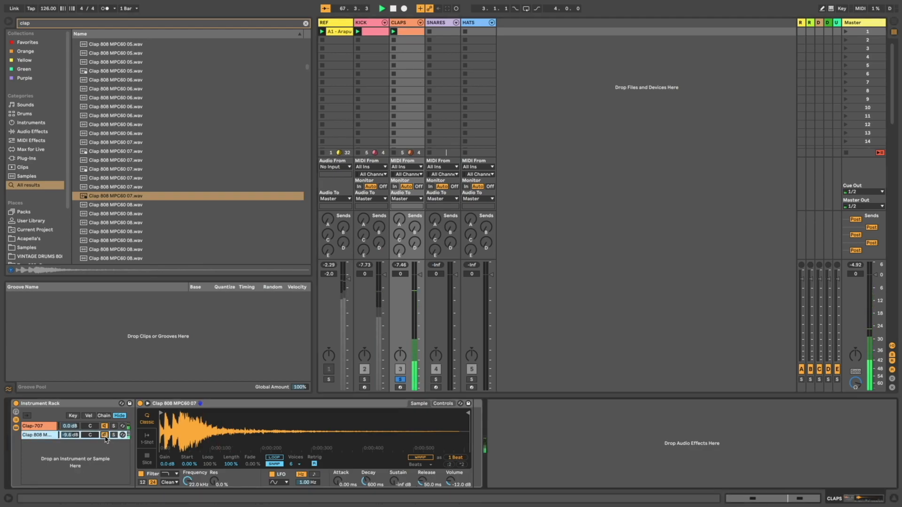
pyautogui.moveTo(76, 435)
pyautogui.mouseDown()
pyautogui.moveTo(76, 420)
pyautogui.moveTo(71, 438)
pyautogui.mouseUp()
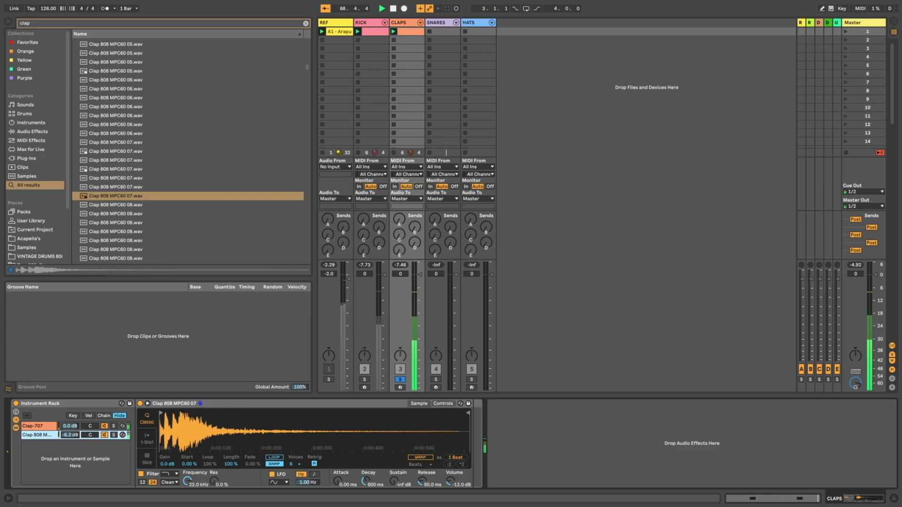
# - Compare the claps with the 808 layer muted and unmuted, and delete the Clap 808 chain from the rack
pyautogui.click(104, 436)
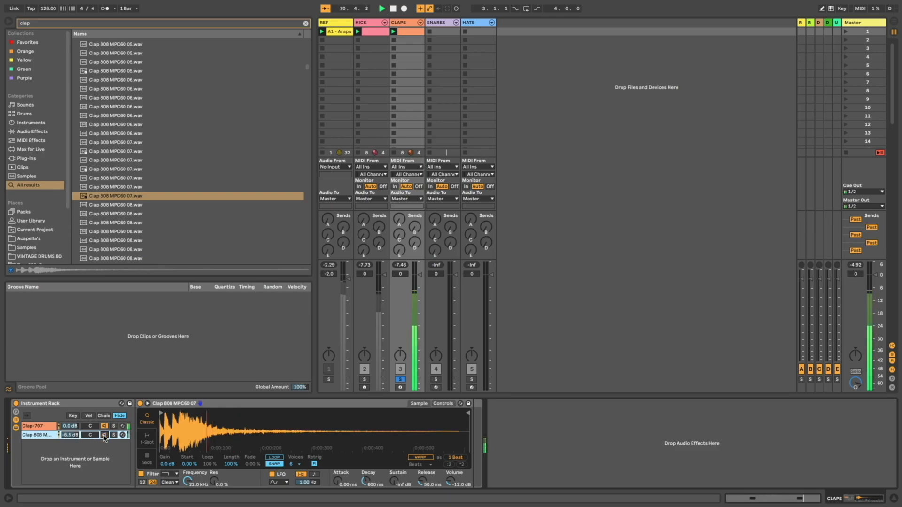
pyautogui.click(105, 436)
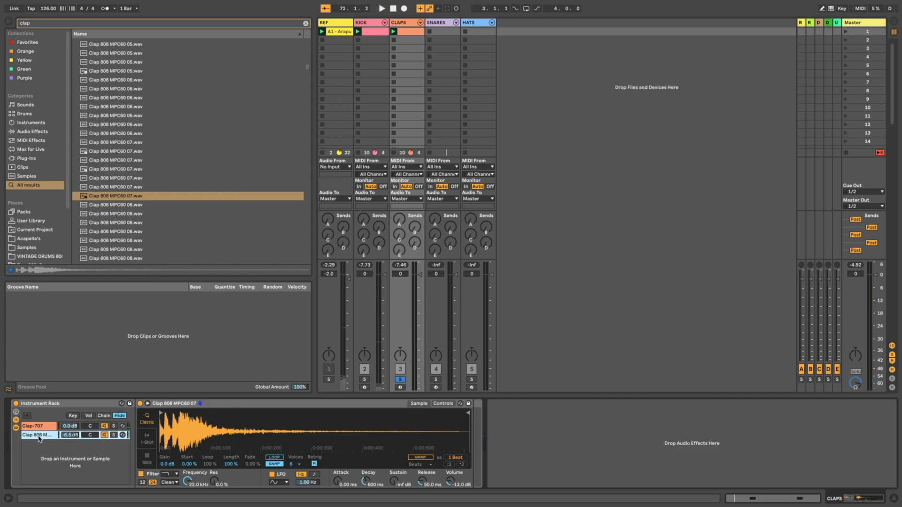
pyautogui.press('Delete')
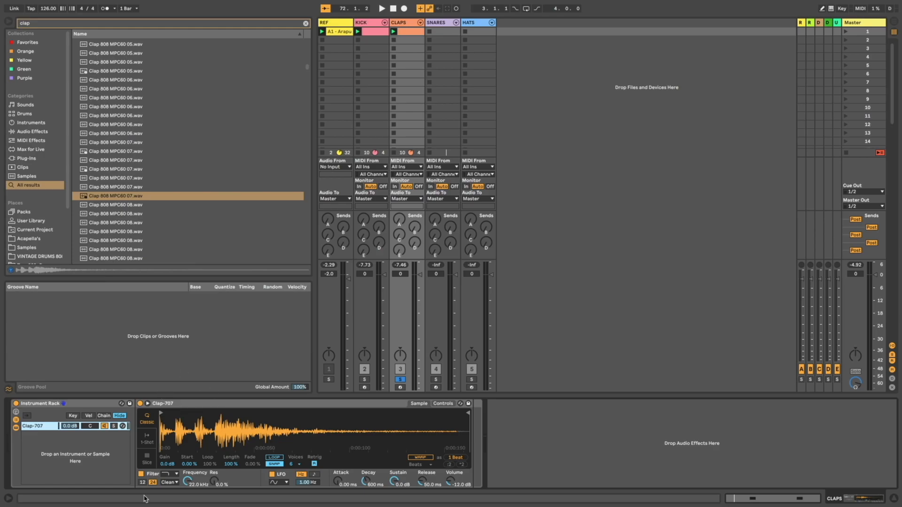
# - Add Clap Boogie Double MPC60 14.wav as the rack's second chain, lower its sampler's sustain to about -69 dB, and unsolo CLAPS
pyautogui.scroll(-15, 179, 172)
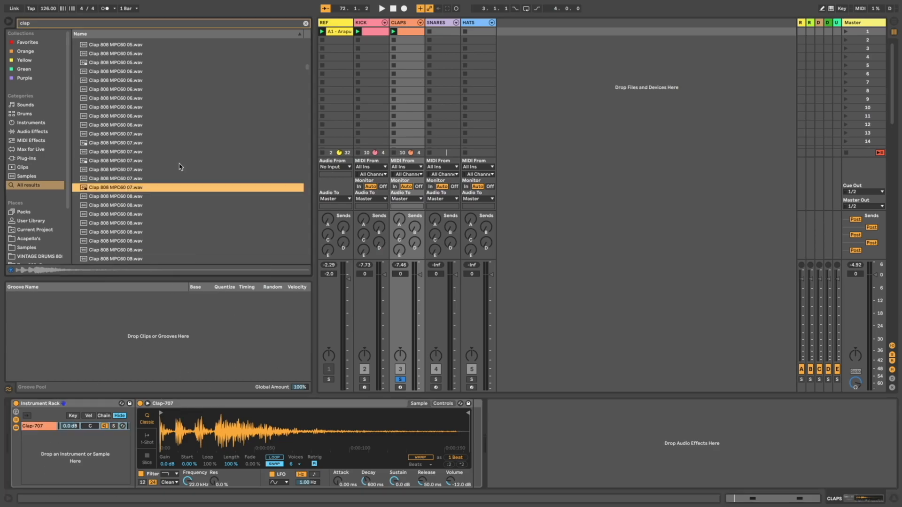
pyautogui.scroll(-4, 173, 180)
pyautogui.click(172, 176)
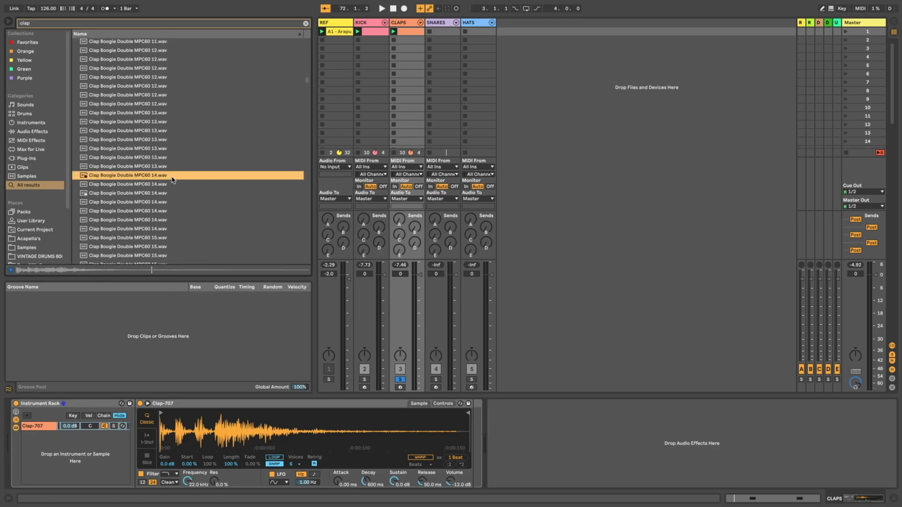
pyautogui.moveTo(146, 180); pyautogui.dragTo(83, 465)
pyautogui.press('space')
pyautogui.moveTo(394, 481); pyautogui.dragTo(394, 506)
pyautogui.click(401, 379)
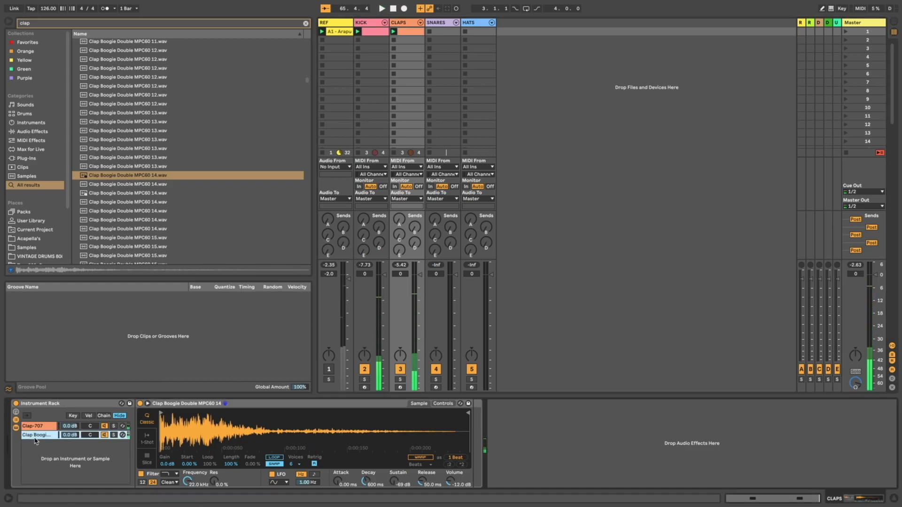
# - Delete the Clap Boogie Double chain and browse the clap samples down to the Clap Crackle Piercing MPC60 group
pyautogui.press('Delete')
pyautogui.scroll(-10, 168, 189)
pyautogui.scroll(-5, 168, 188)
pyautogui.click(167, 190)
pyautogui.scroll(-8, 167, 190)
pyautogui.click(164, 191)
pyautogui.scroll(-10, 164, 191)
pyautogui.scroll(-15, 163, 191)
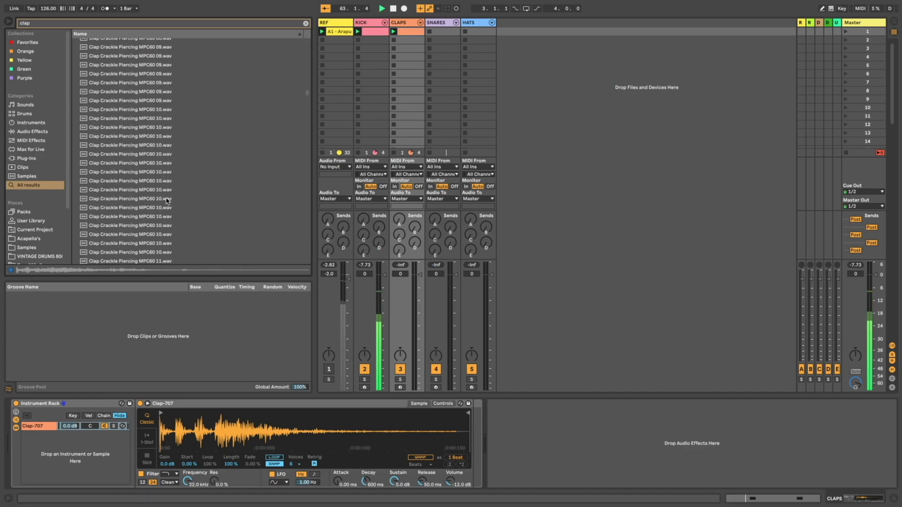
# - Audition clap samples from the Clap Crackle Piercing MPC60 group down to Clap Kiss.wav against the groove
pyautogui.click(137, 166)
pyautogui.click(116, 121)
pyautogui.click(115, 113)
pyautogui.click(111, 95)
pyautogui.click(112, 89)
pyautogui.click(112, 103)
pyautogui.click(114, 113)
pyautogui.scroll(-4, 136, 181)
pyautogui.click(135, 182)
pyautogui.click(127, 165)
pyautogui.click(123, 147)
pyautogui.click(126, 227)
pyautogui.scroll(-4, 129, 248)
pyautogui.click(129, 246)
pyautogui.scroll(-4, 129, 245)
pyautogui.click(130, 236)
pyautogui.scroll(-4, 130, 238)
pyautogui.click(130, 236)
pyautogui.scroll(-8, 130, 236)
pyautogui.click(129, 237)
pyautogui.click(122, 175)
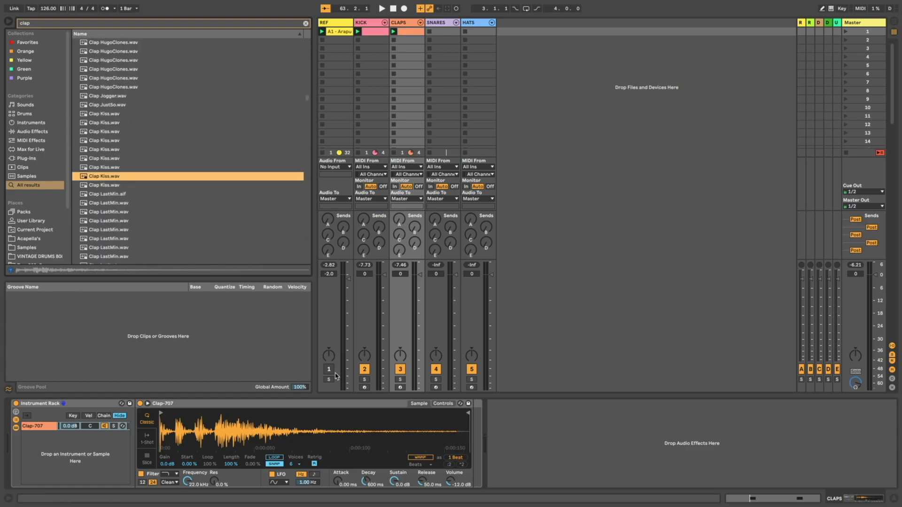
pyautogui.press('space')
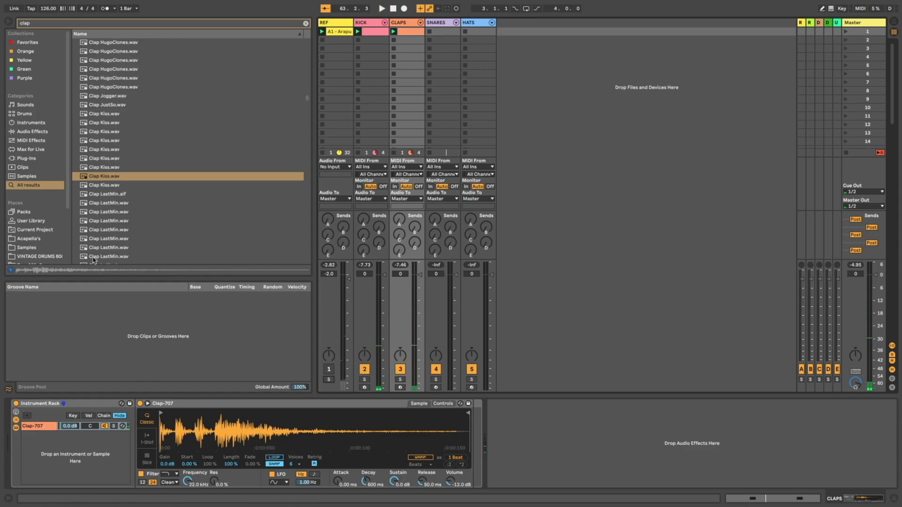
# - Search the samples for "909 clap", add 909ClapV1_Tape.wav as the rack's second chain, and set its sampler's sustain to -inf dB
pyautogui.hotkey('ctrl', 'f')
pyautogui.write('909 clap')
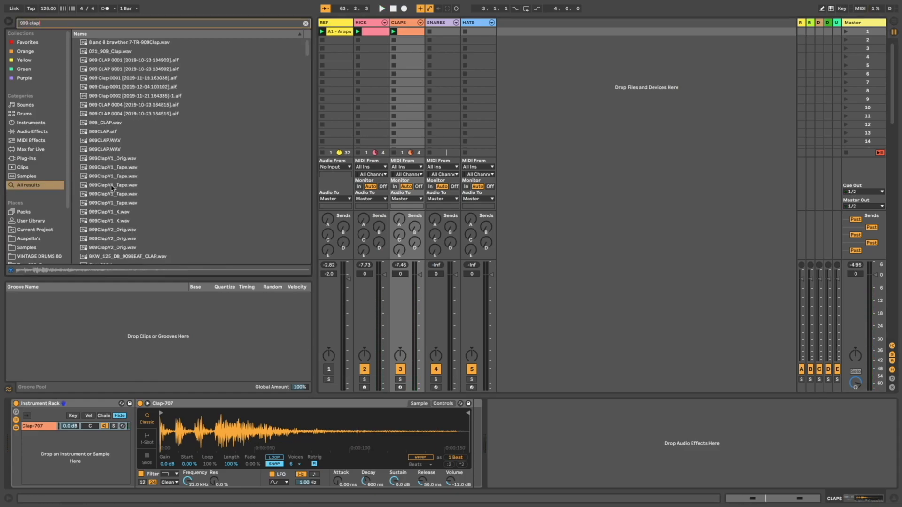
pyautogui.click(113, 179)
pyautogui.moveTo(106, 183); pyautogui.dragTo(66, 439)
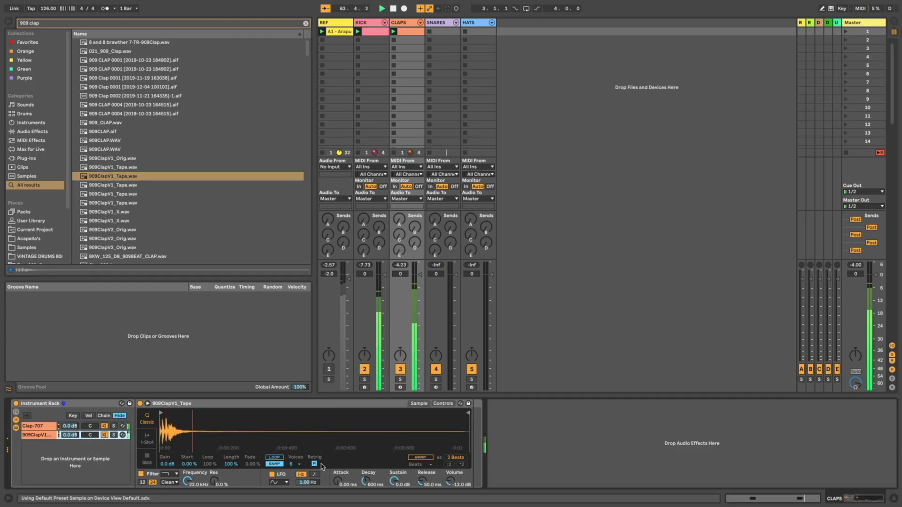
pyautogui.moveTo(395, 481); pyautogui.dragTo(395, 505)
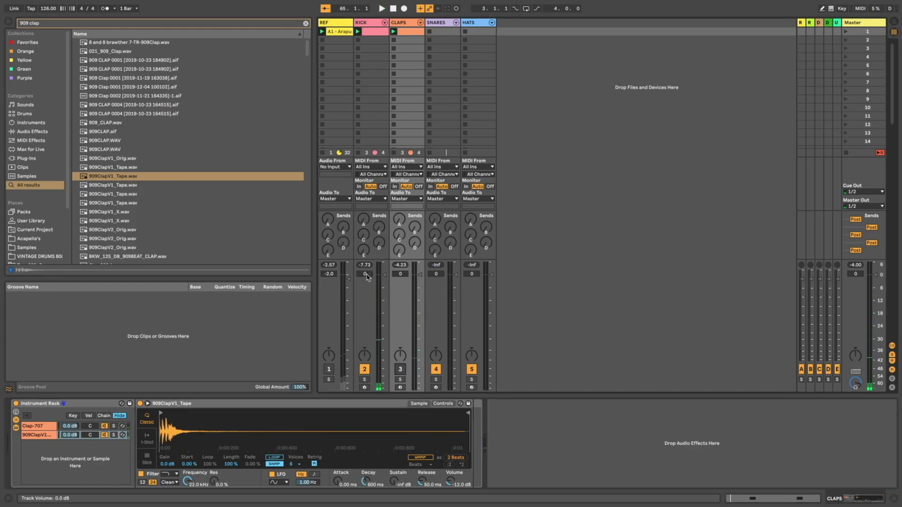
# - Lower the KICK track to -3.4 dB and REF to -5.9 dB, soloing and unsoloing REF to compare levels
pyautogui.moveTo(364, 274); pyautogui.dragTo(369, 278)
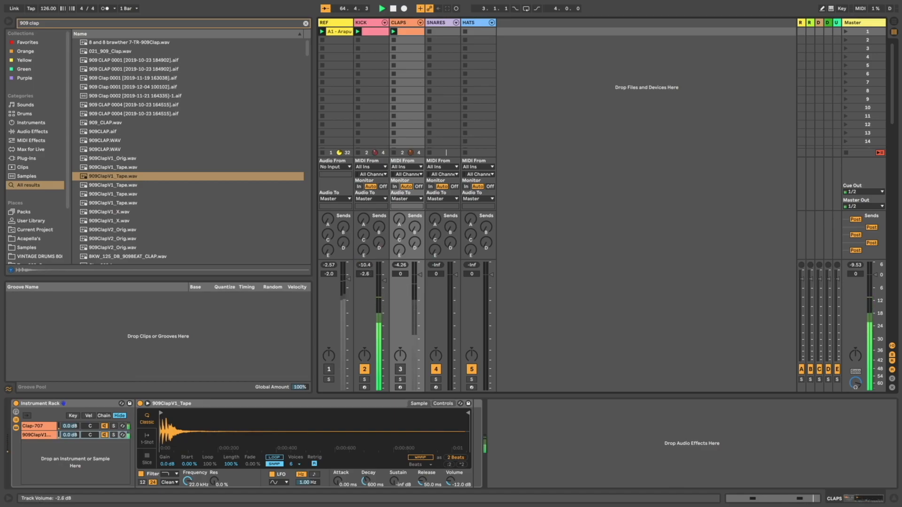
pyautogui.click(329, 380)
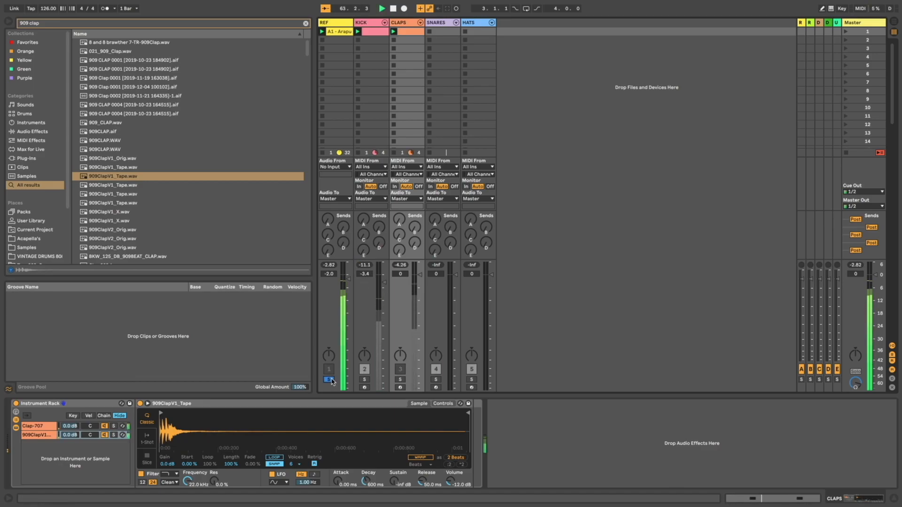
pyautogui.moveTo(349, 277)
pyautogui.mouseDown()
pyautogui.moveTo(348, 295)
pyautogui.moveTo(348, 287)
pyautogui.mouseUp()
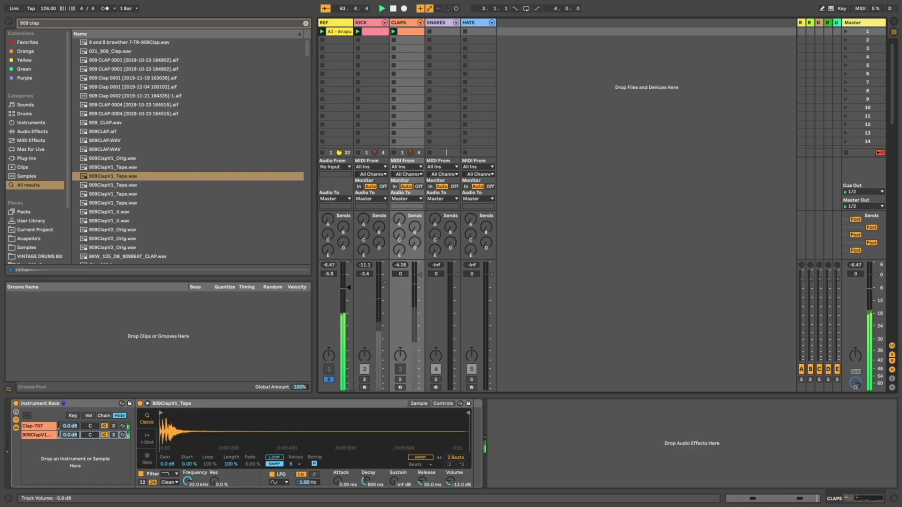
pyautogui.click(329, 379)
pyautogui.click(328, 379)
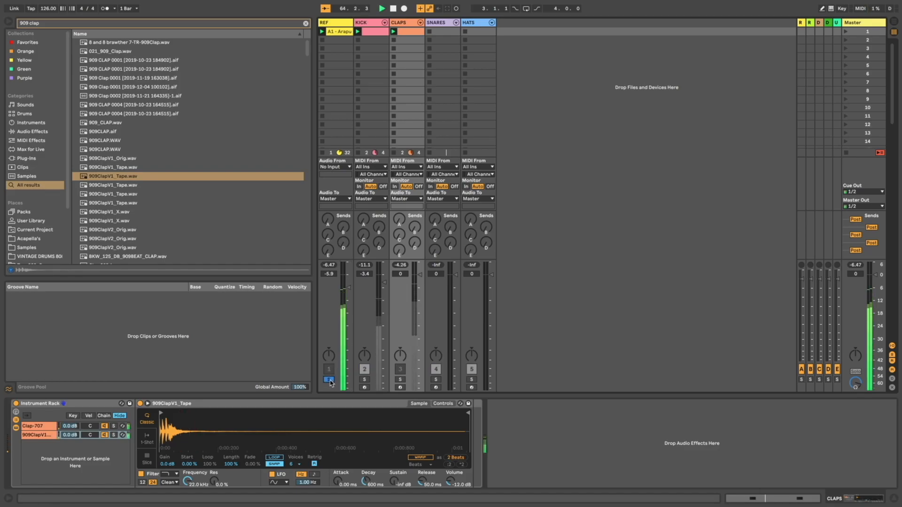
pyautogui.click(329, 379)
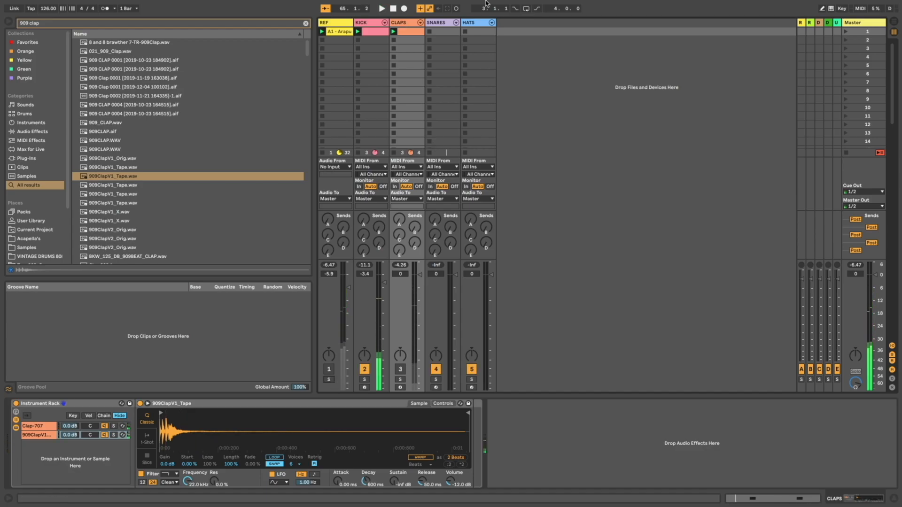
# - Unmute CLAPS, compare it with the soloed REF track, and set the CLAPS volume to -6.3 dB
pyautogui.click(401, 369)
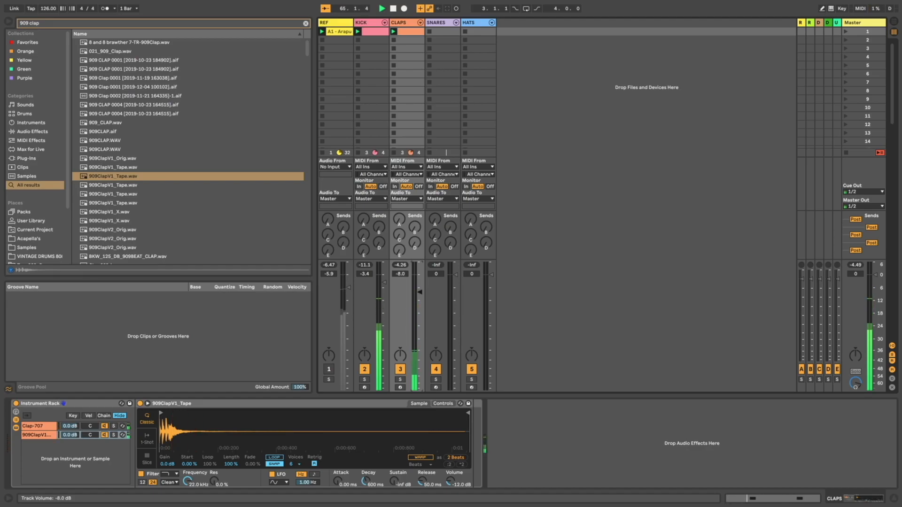
pyautogui.click(400, 265)
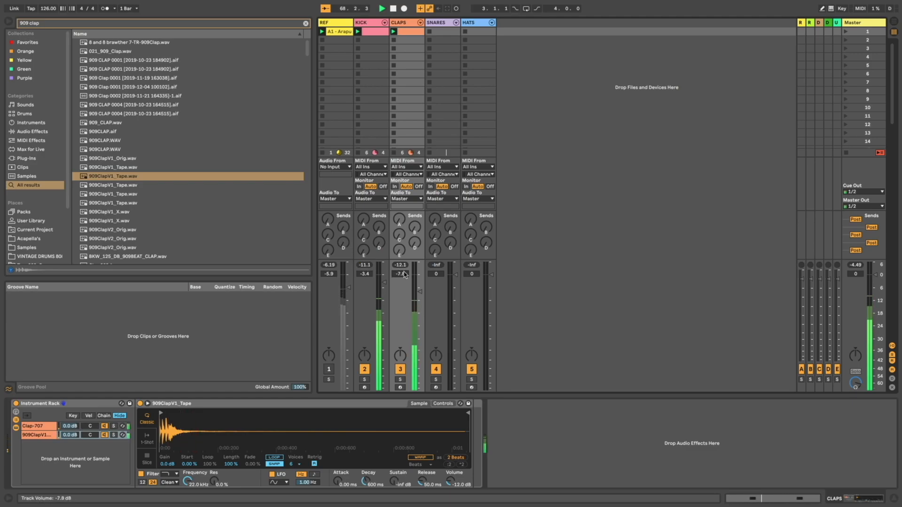
pyautogui.click(329, 379)
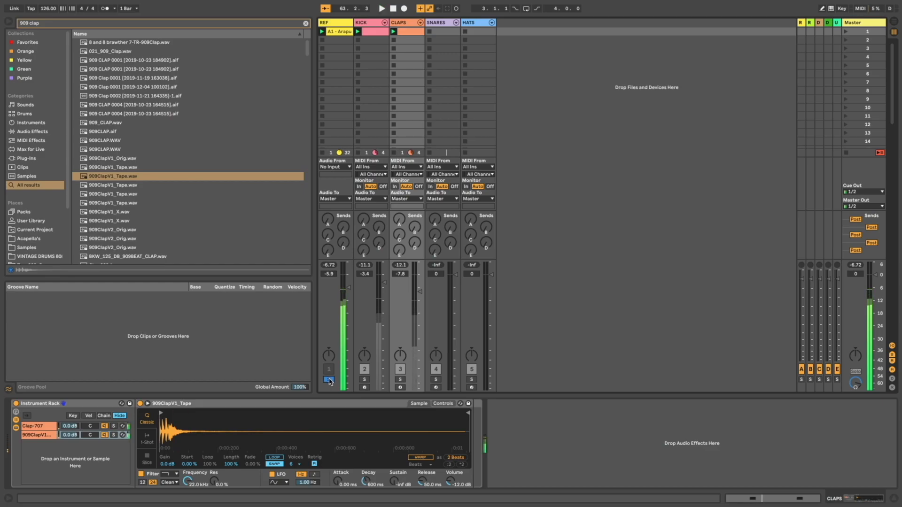
pyautogui.click(329, 380)
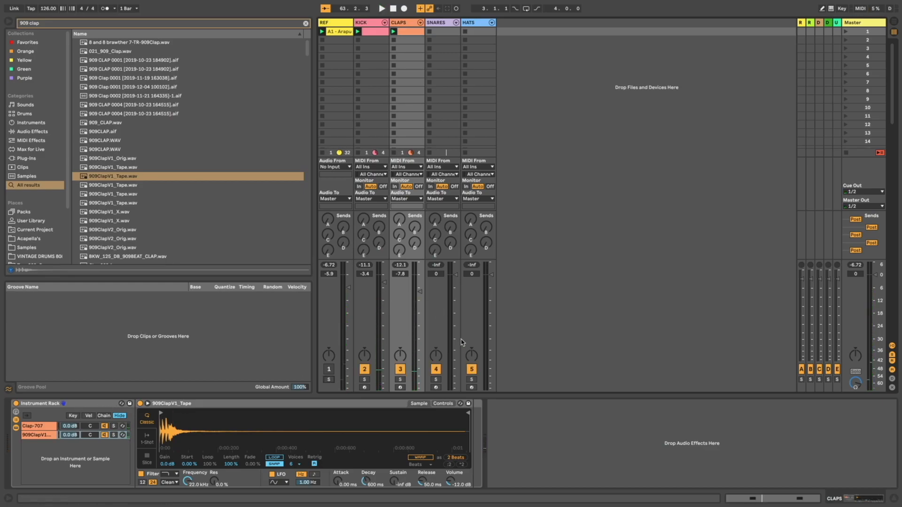
pyautogui.moveTo(415, 291); pyautogui.dragTo(415, 288)
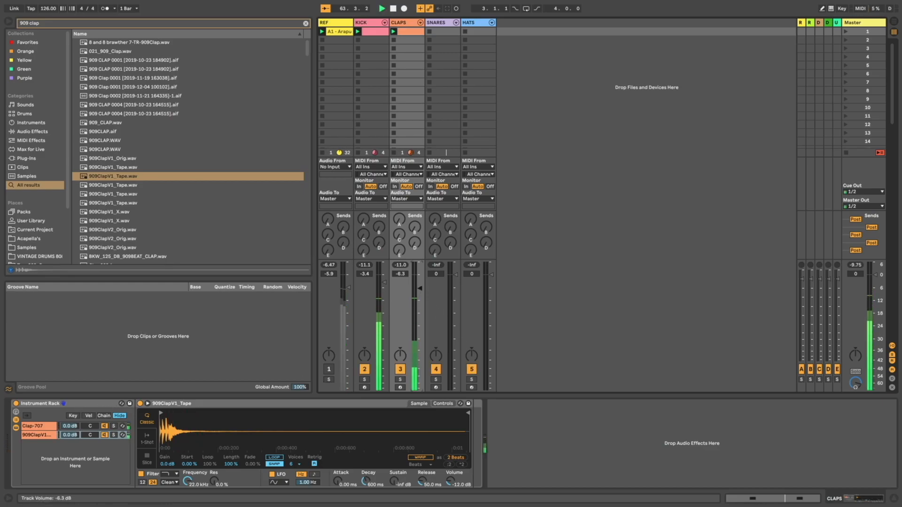
# - Search for "eq", add EQ Eight after the Instrument Rack on CLAPS, and solo the track
pyautogui.hotkey('ctrl', 'f')
pyautogui.write('eq')
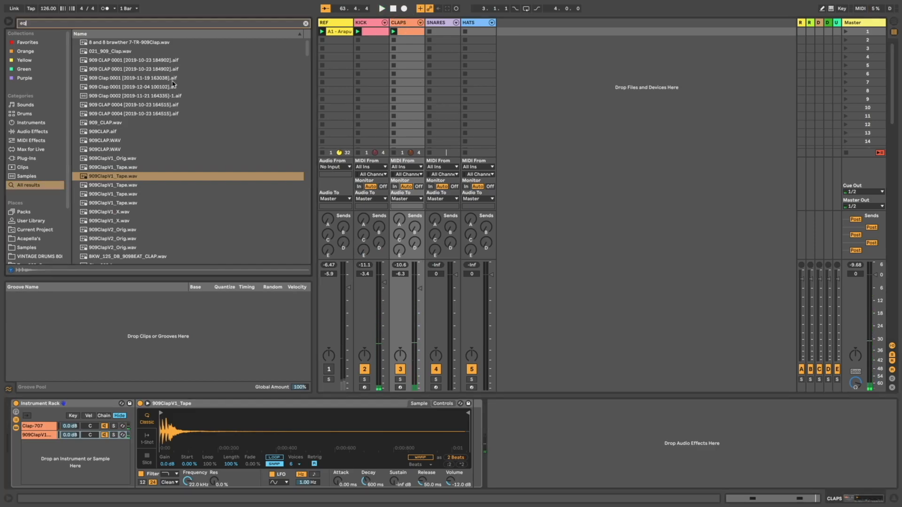
pyautogui.click(95, 51)
pyautogui.moveTo(383, 384); pyautogui.dragTo(560, 463)
pyautogui.press('s')
# - Make EQ Eight's band 1 a low-cut filter, sweep it up to 976 Hz, unsolo CLAPS, and lower the cutoff to 47.7 Hz
pyautogui.click(521, 477)
pyautogui.click(522, 428)
pyautogui.moveTo(538, 445); pyautogui.dragTo(615, 445)
pyautogui.press('space')
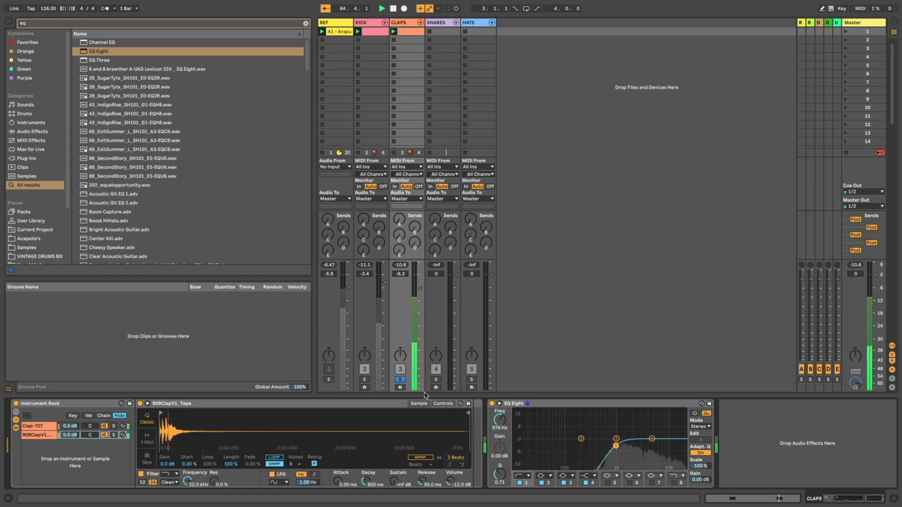
pyautogui.click(402, 381)
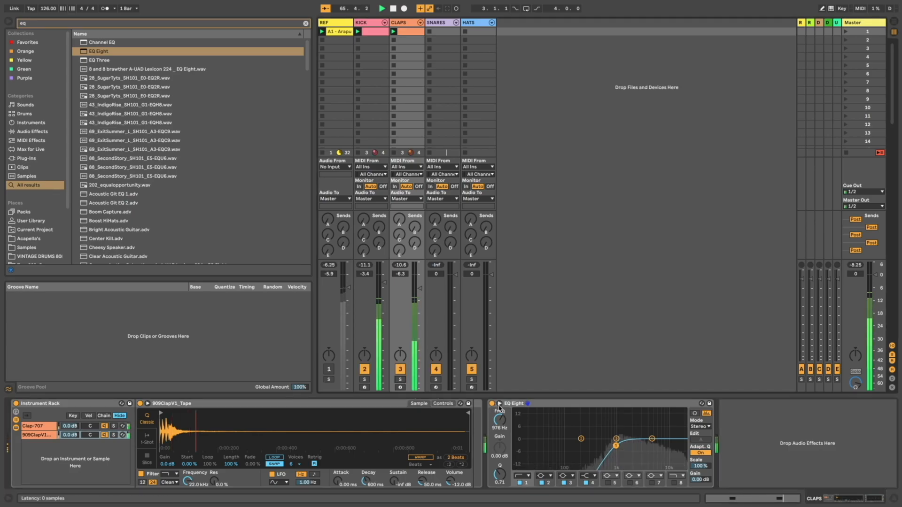
pyautogui.moveTo(615, 446); pyautogui.dragTo(548, 445)
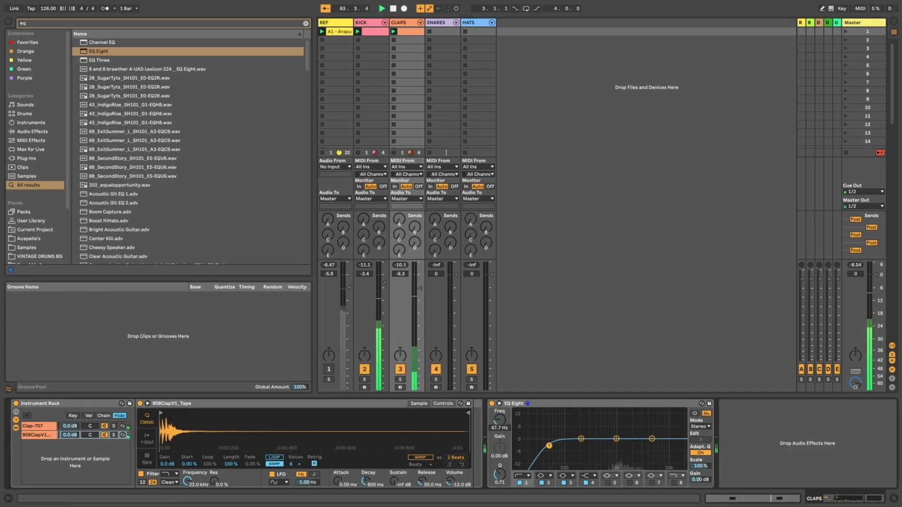